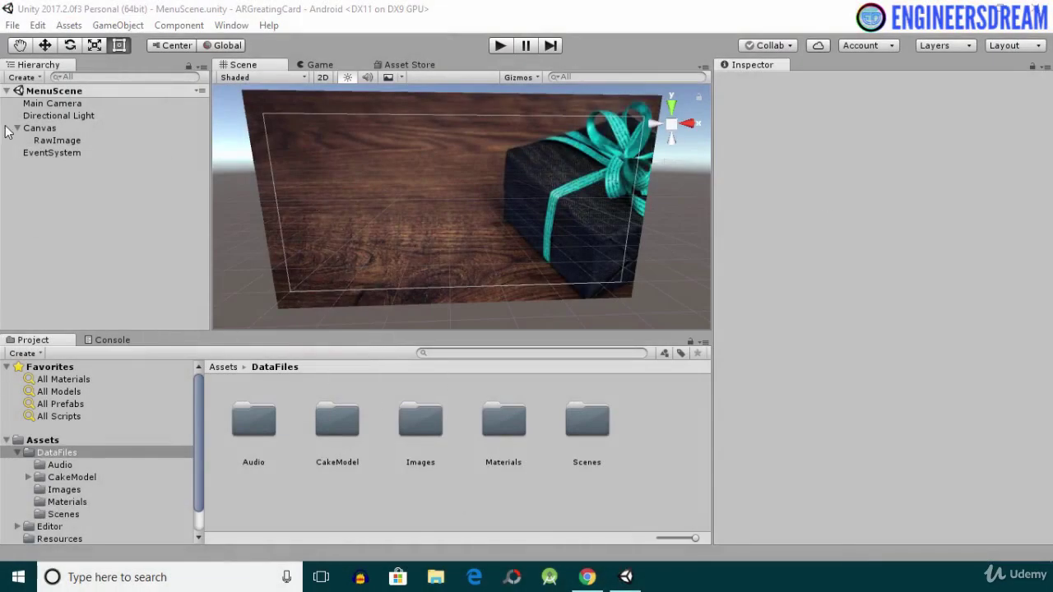
Step: Add a UI Text object under the MenuScene Canvas and frame it in the Scene view
left_click(37, 128)
right_click(38, 128)
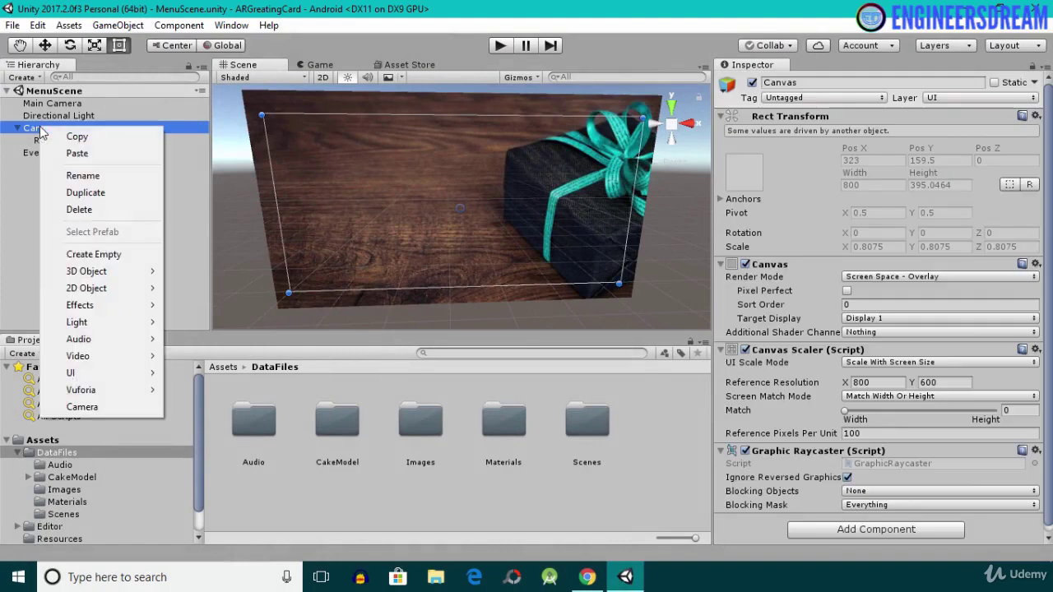
mouse_move(111, 375)
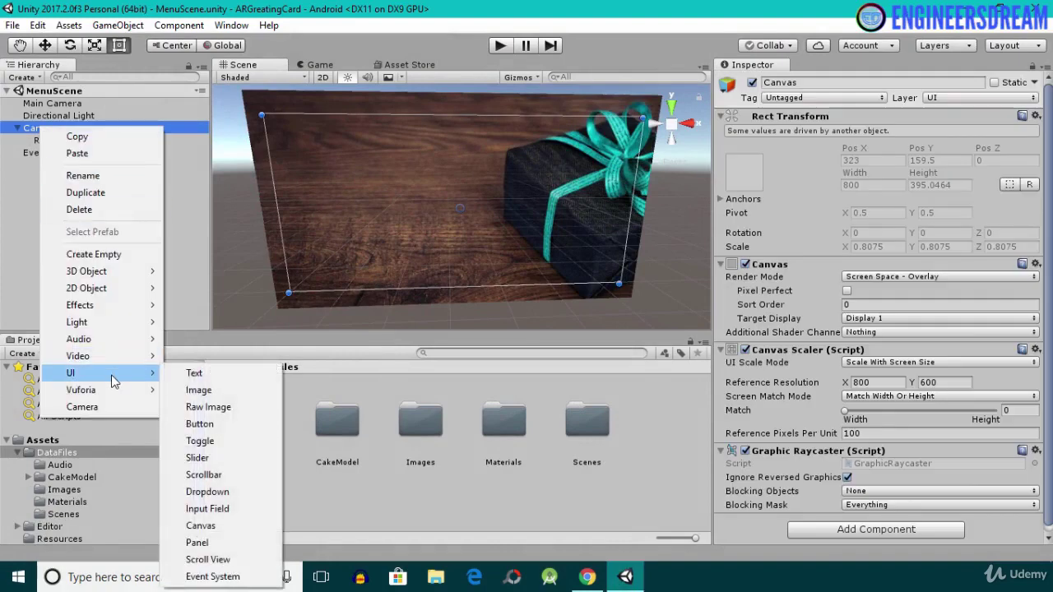
left_click(195, 374)
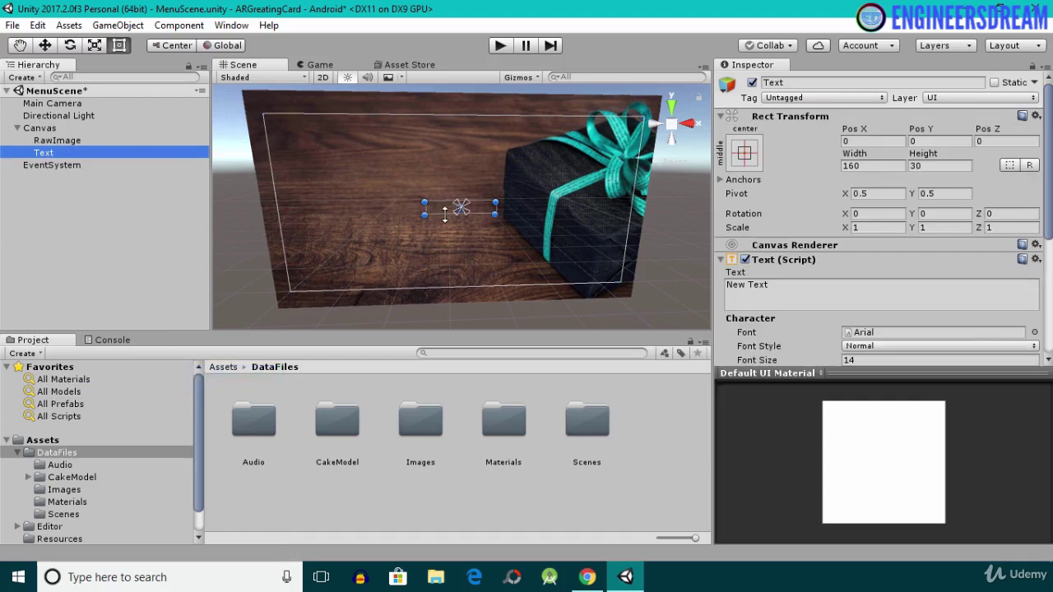
double_click(56, 153)
scroll(403, 202, "up", 5)
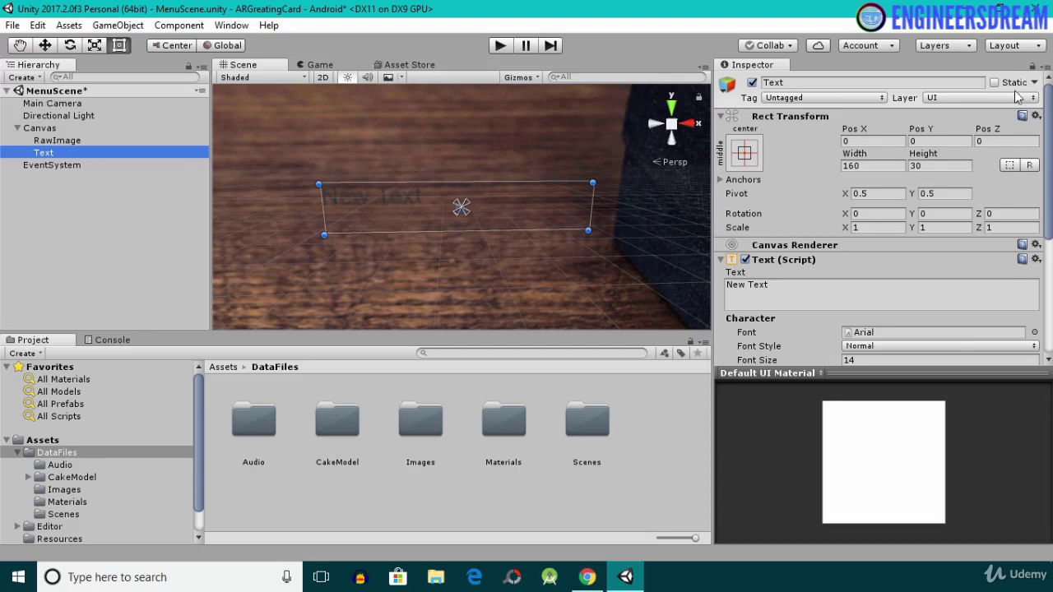
Step: Set the new text's colour to white
left_click_drag(1050, 133, 1051, 278)
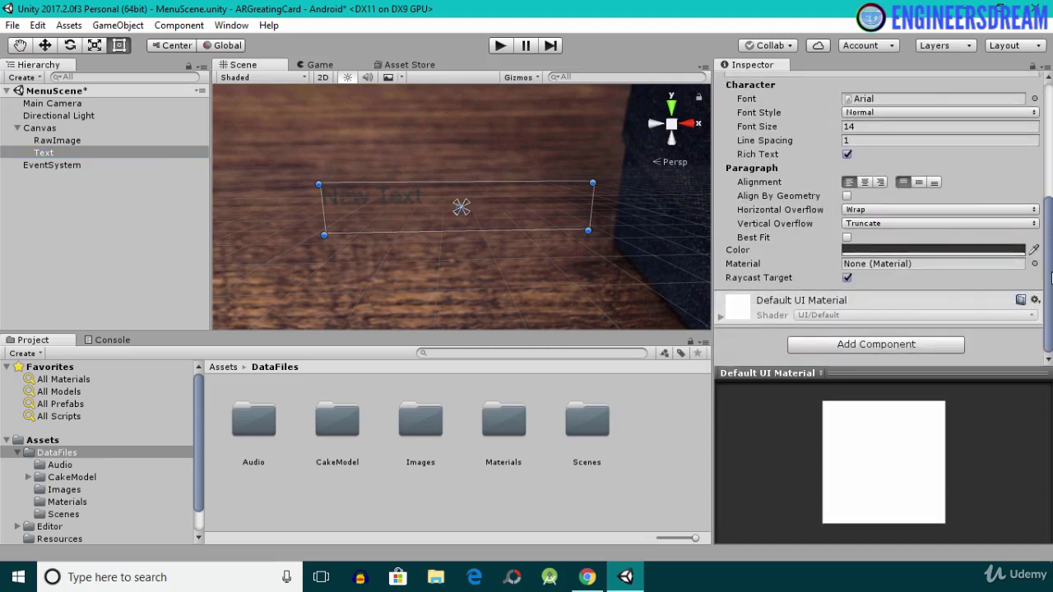
left_click(902, 249)
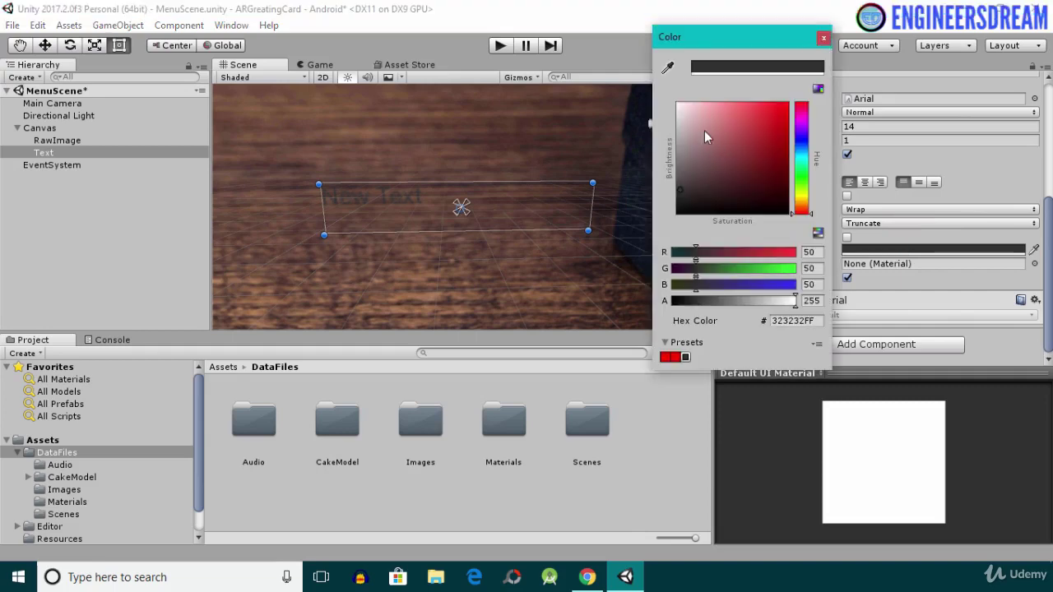
left_click_drag(704, 131, 662, 82)
left_click(824, 37)
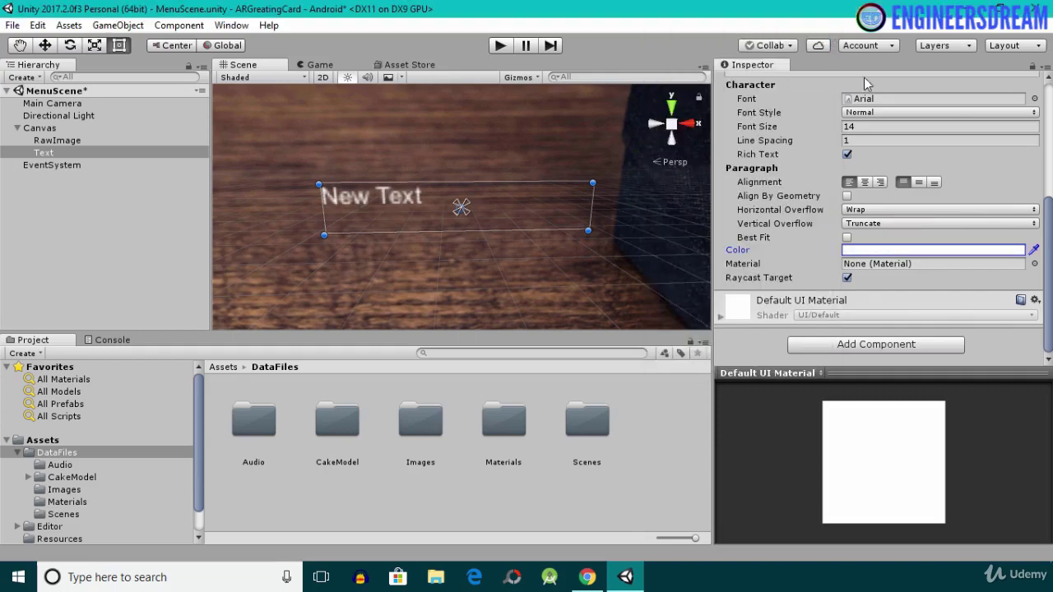
Step: Replace 'New Text' with 'HAPPY BIRTHDAY' followed by the recipient's name
left_click_drag(1050, 262, 1048, 196)
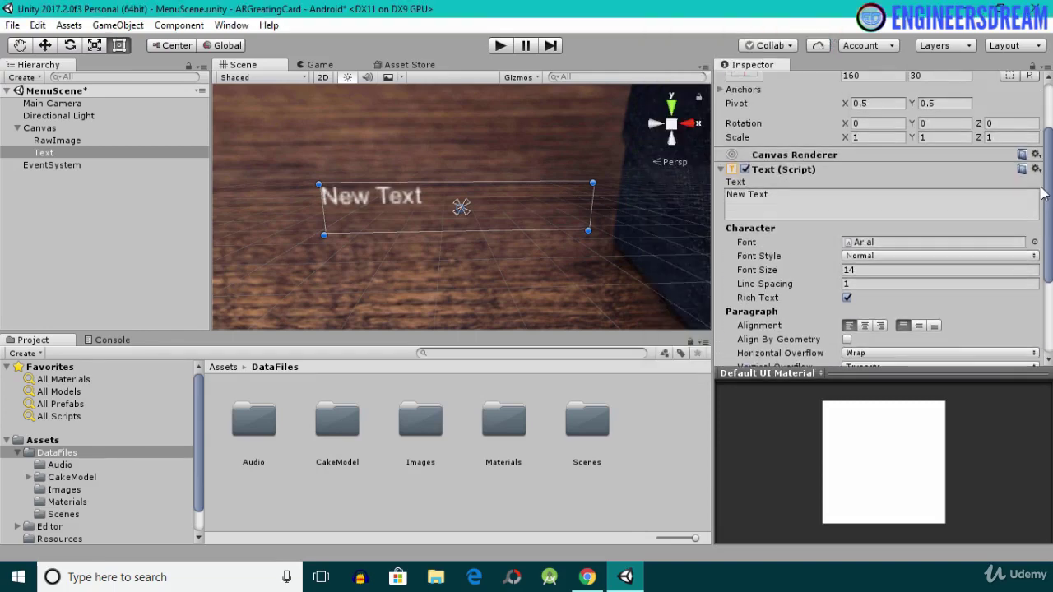
left_click(783, 199)
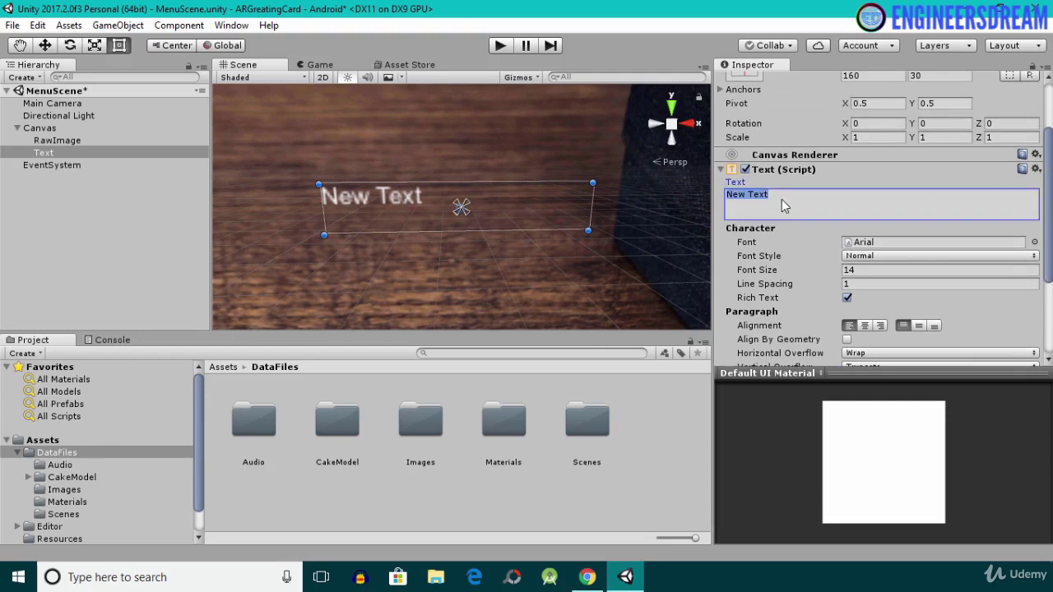
key("BackSpace")
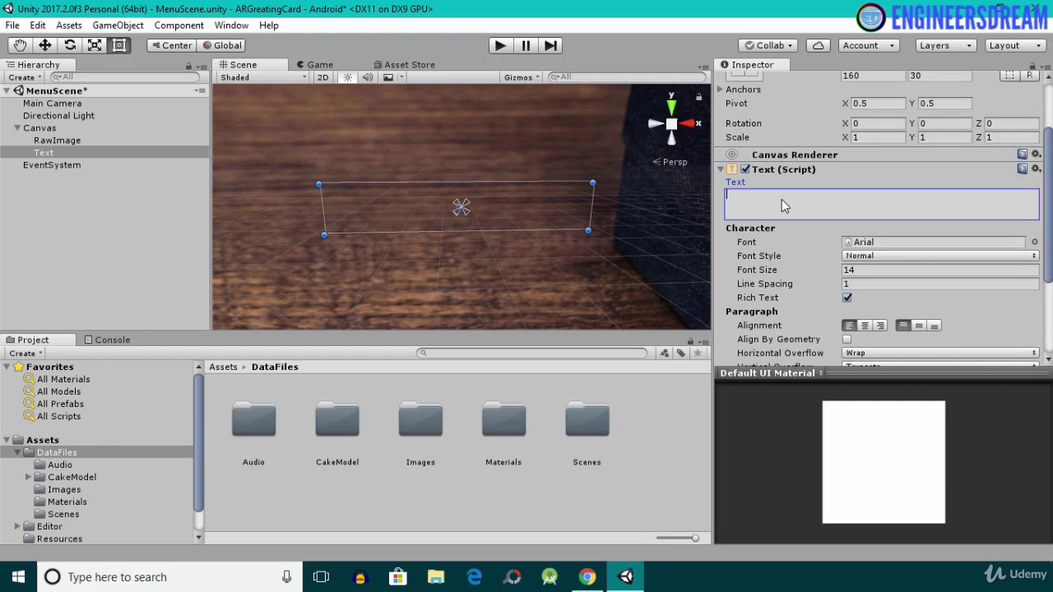
type("ha")
key("BackSpace")
key("BackSpace")
type("HAPPY ")
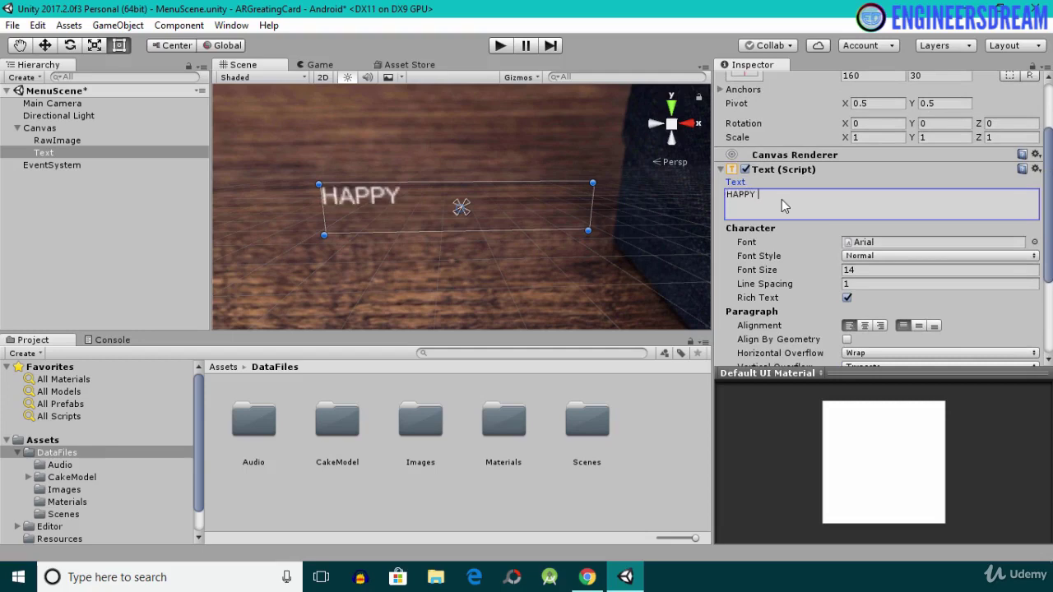
type("BIRTHDAY DINESH")
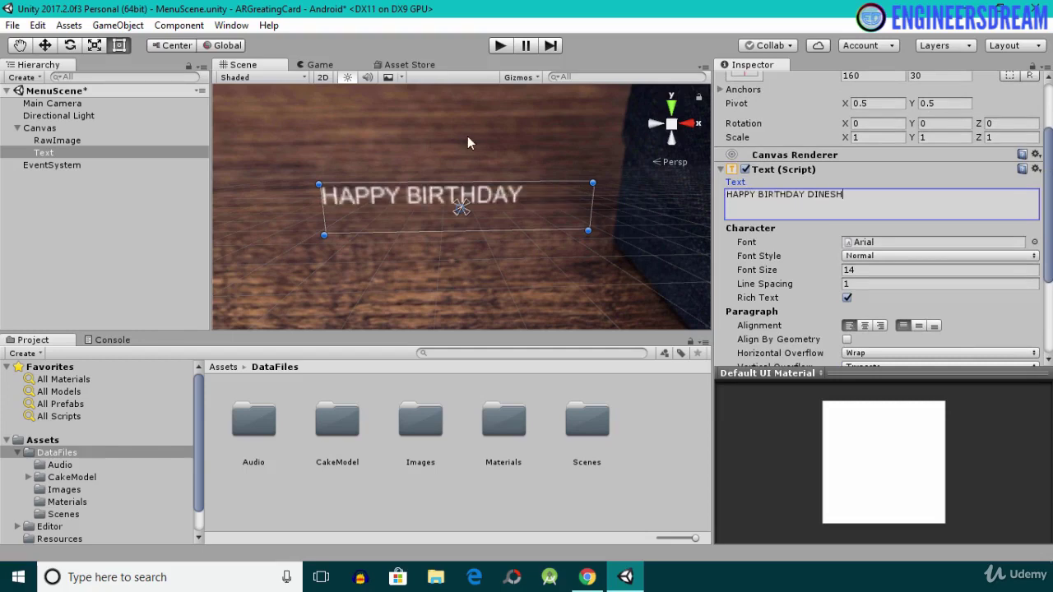
scroll(442, 157, "down", 5)
scroll(441, 164, "down", 2)
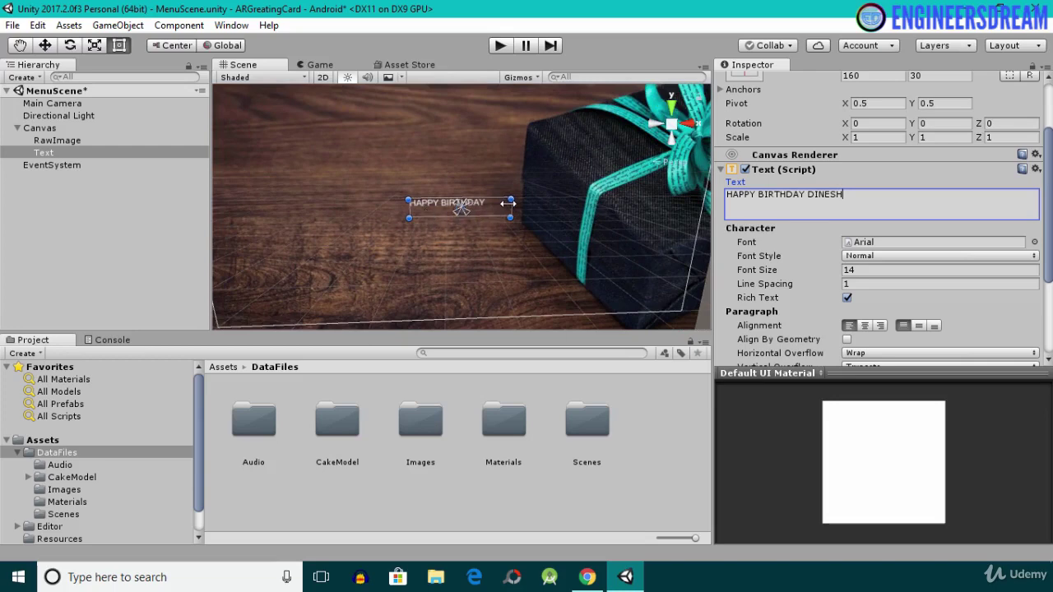
Step: Widen and raise the text box, and increase the font size to 46
left_click_drag(509, 203, 545, 212)
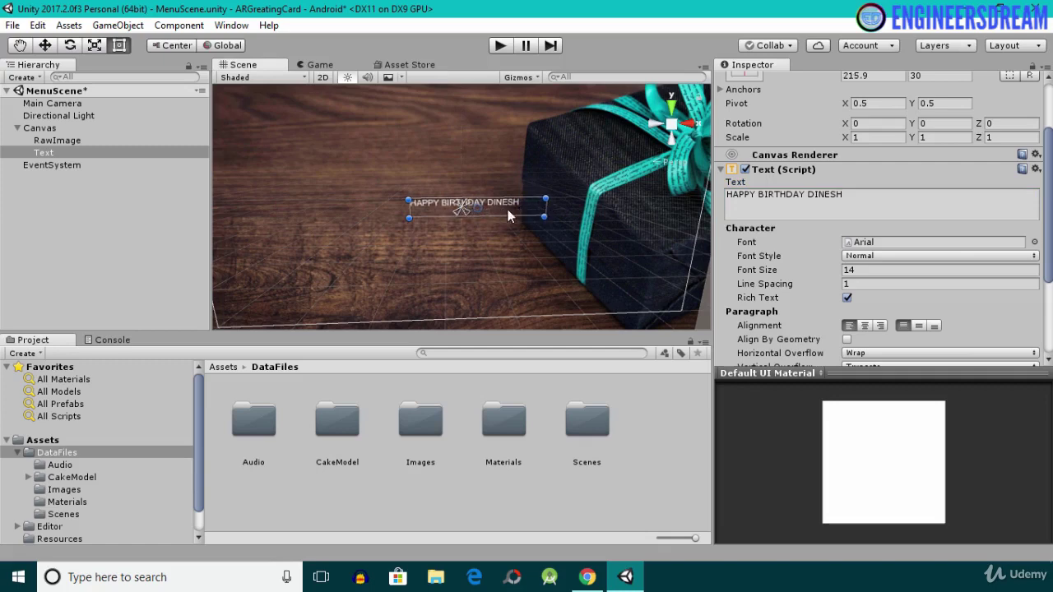
scroll(470, 181, "down", 2)
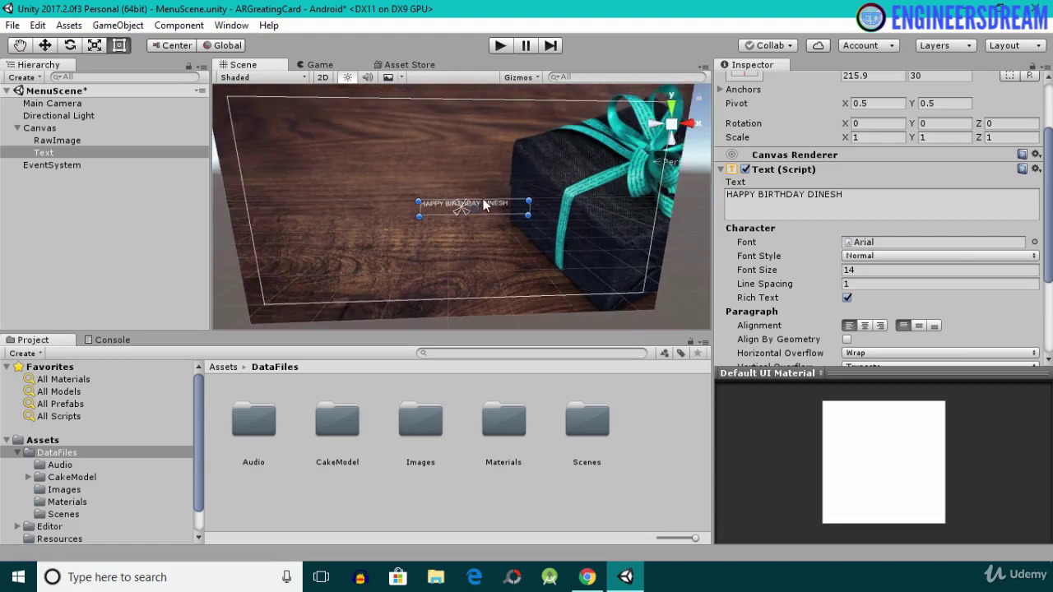
left_click_drag(504, 199, 606, 177)
left_click(847, 271)
type("15")
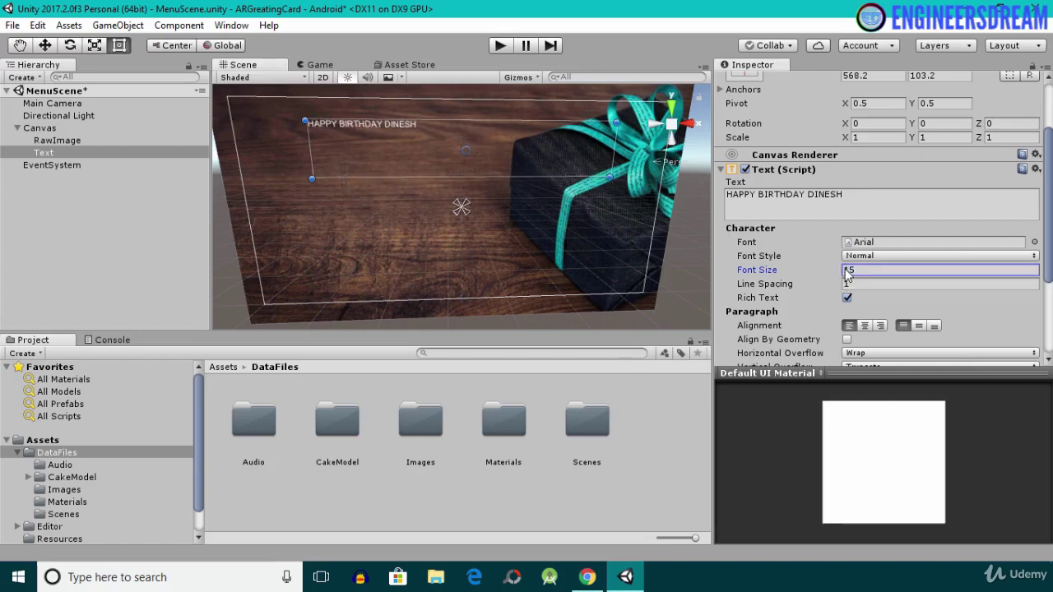
left_click_drag(848, 274, 865, 273)
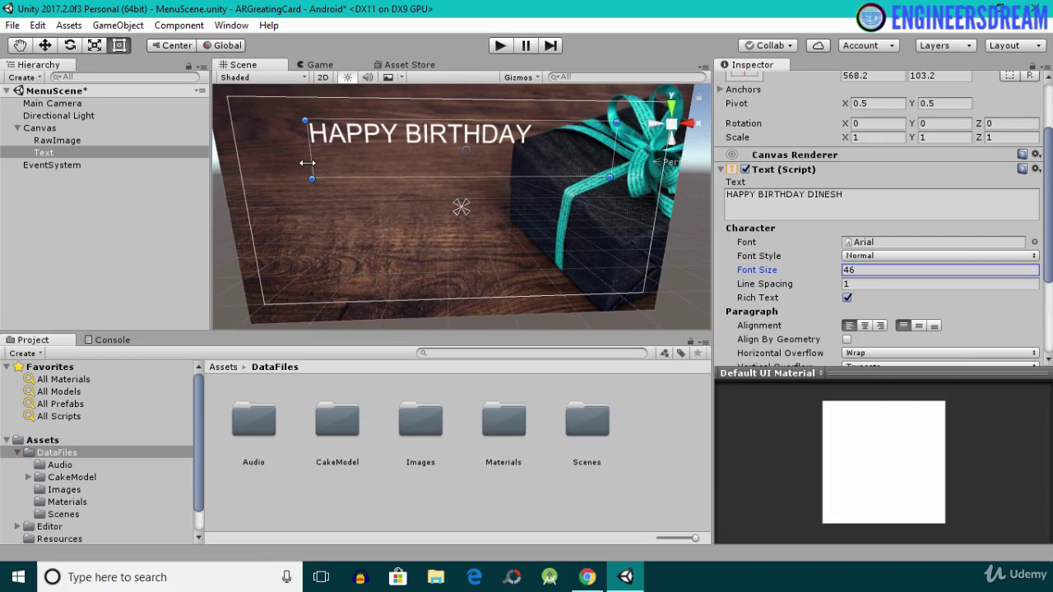
Step: Widen the box to fit one line, centre the text both ways, and place it near the top
left_click_drag(307, 163, 278, 171)
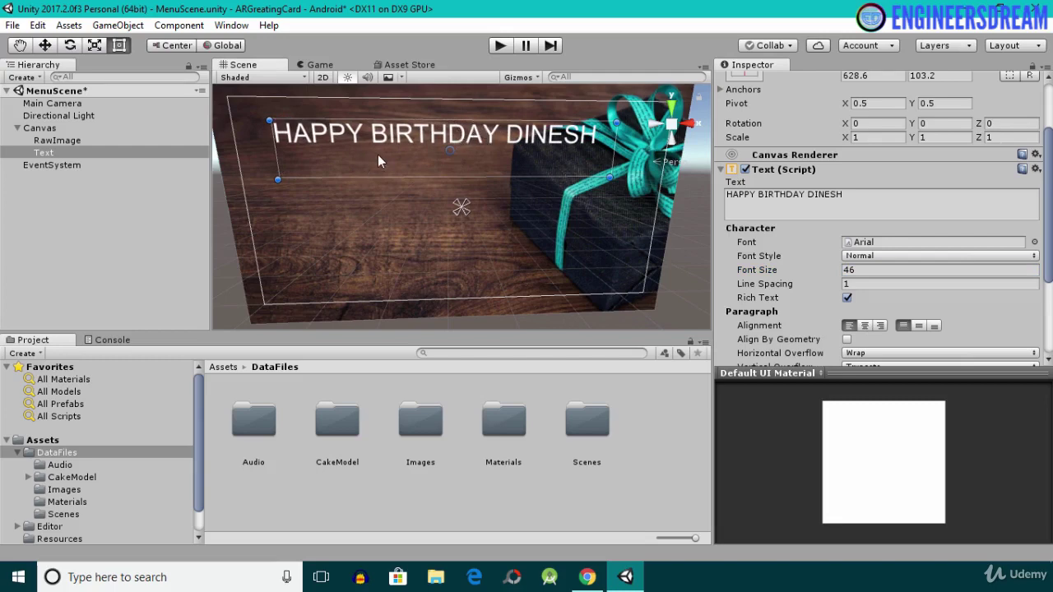
left_click(867, 326)
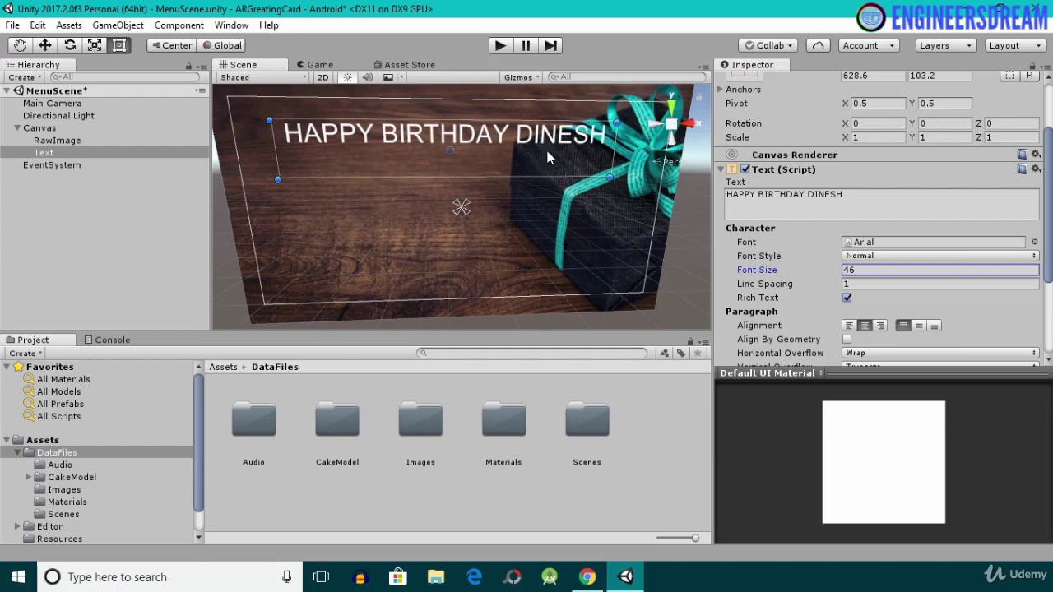
left_click(919, 326)
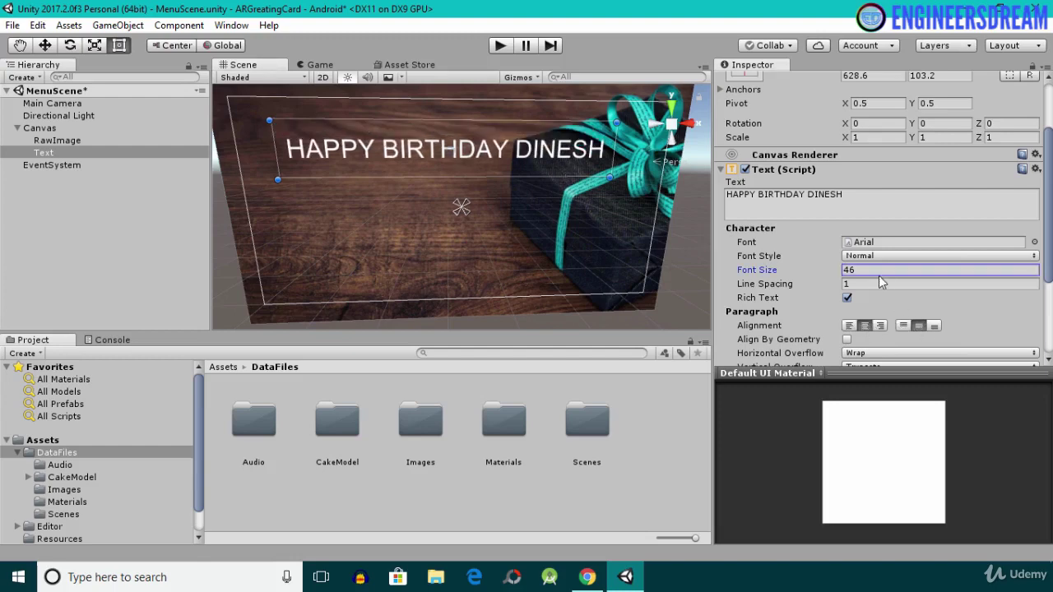
mouse_move(495, 153)
left_mouse_down()
mouse_move(516, 157)
mouse_move(497, 128)
mouse_move(497, 142)
left_mouse_up()
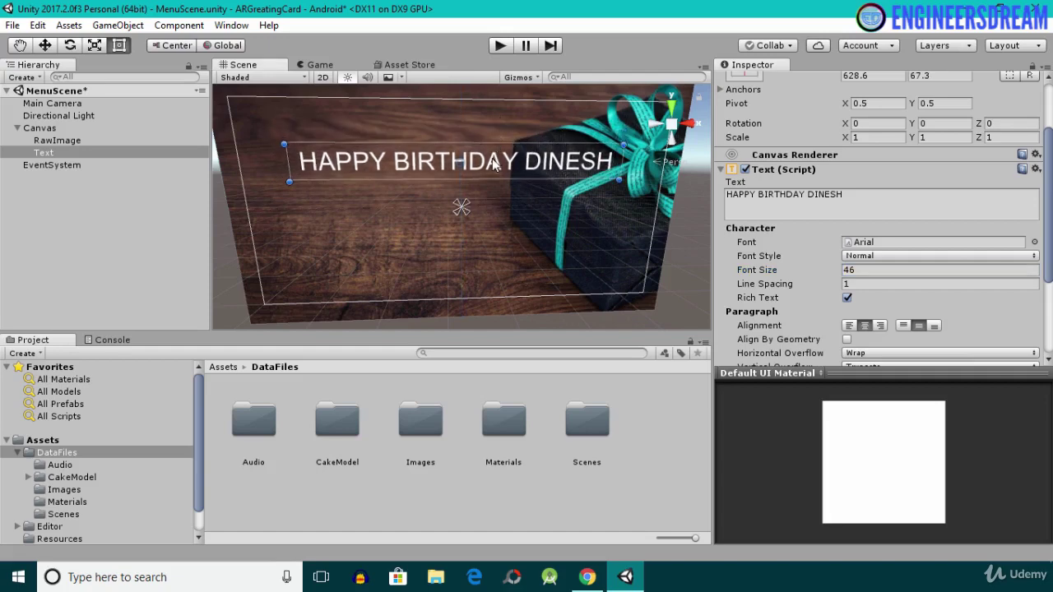
Step: Save the scene, try Bold and Italic font styles, keep Normal, and switch to Chrome
key("ctrl+s")
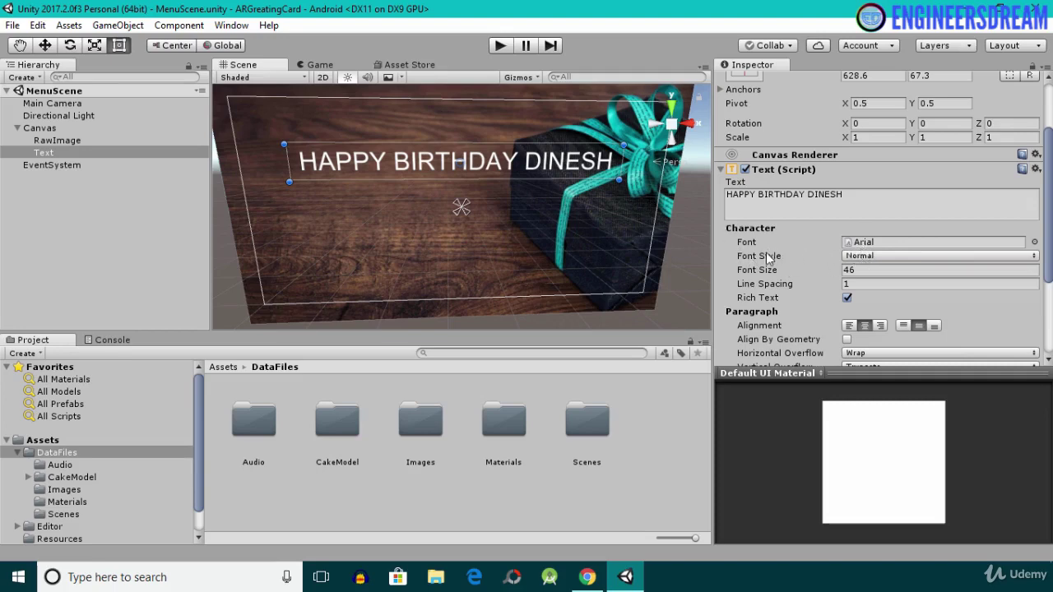
left_click(858, 257)
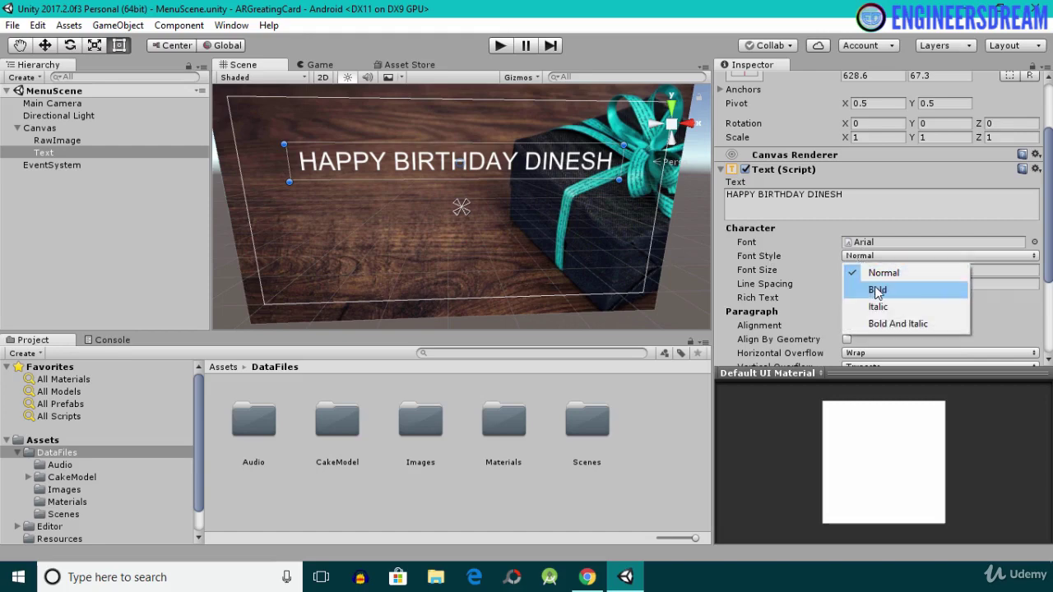
left_click(878, 291)
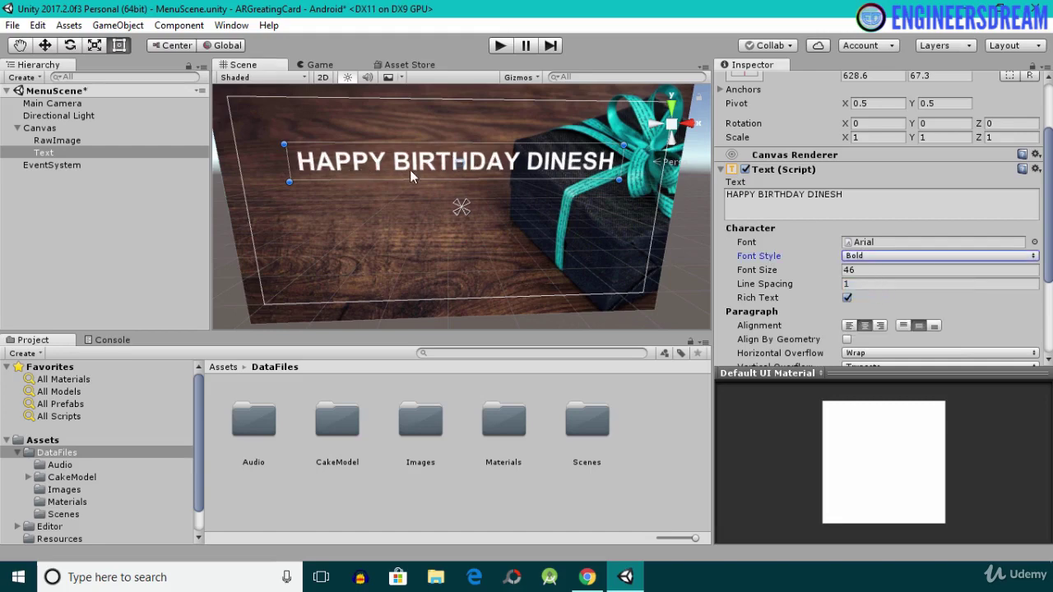
left_click(891, 256)
left_click(872, 303)
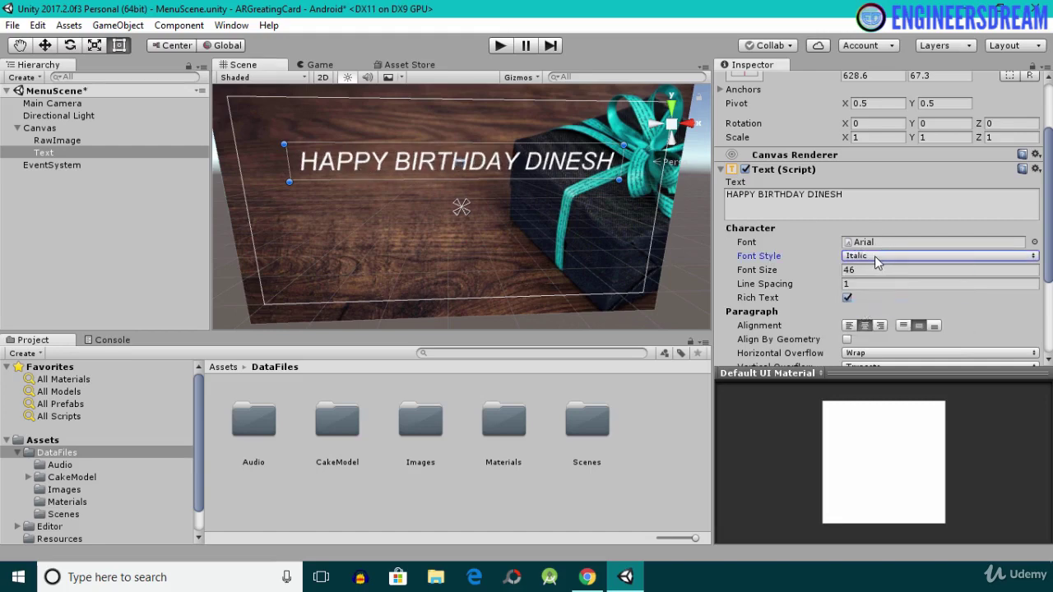
left_click(875, 256)
left_click(873, 275)
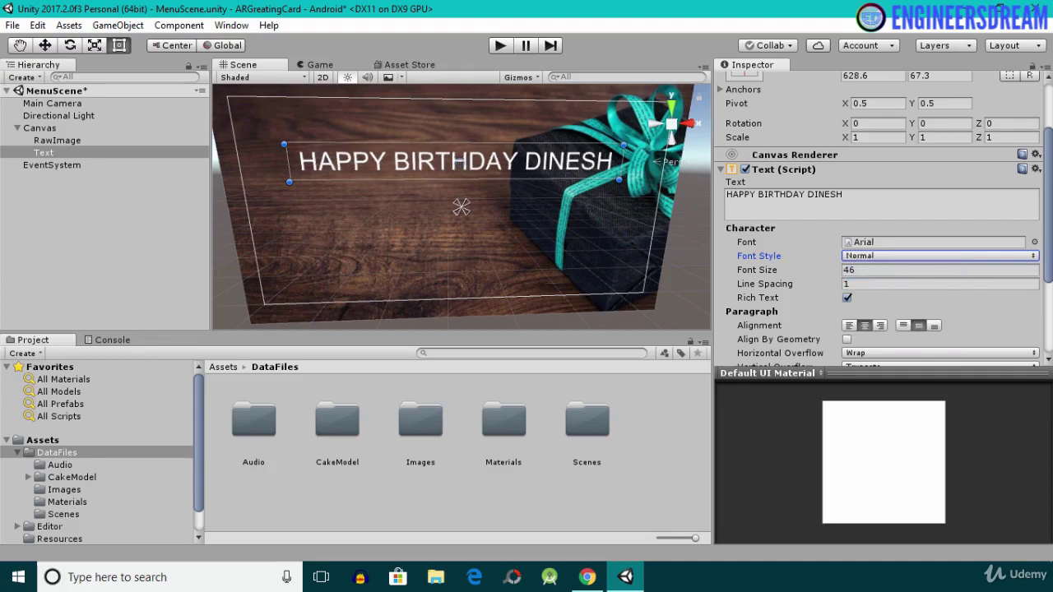
left_click(588, 577)
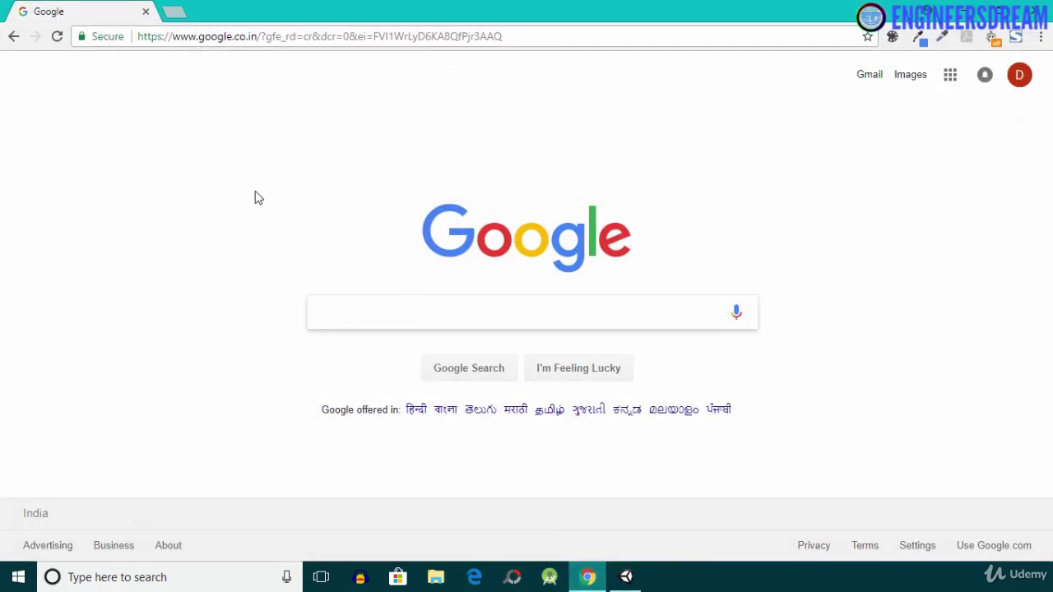
Step: Load the Google Fonts directory by entering FONTS in the address bar
left_click(309, 33)
type("FONTS.google.com")
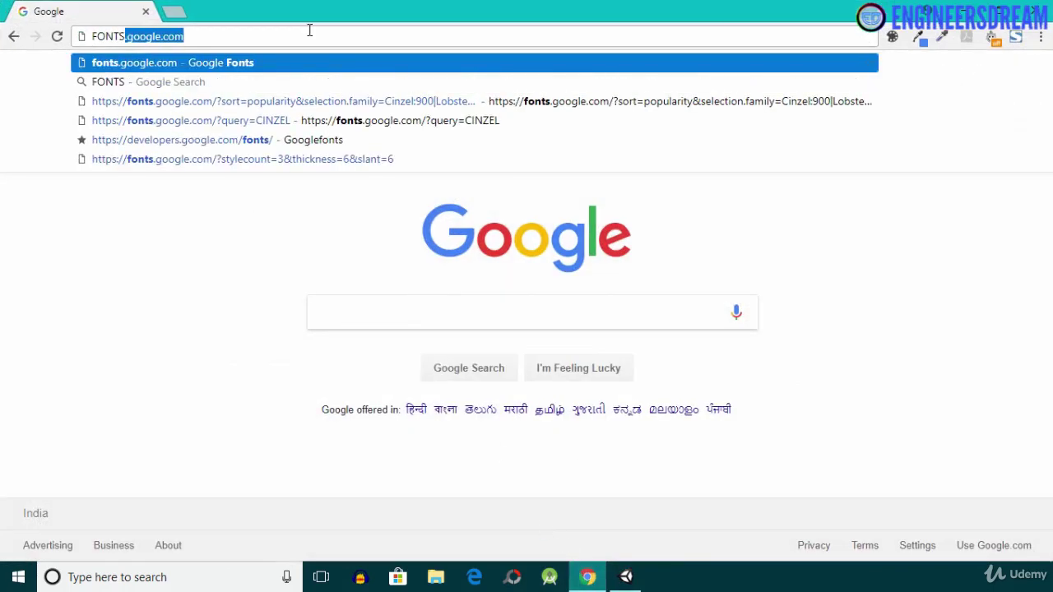
key("Return")
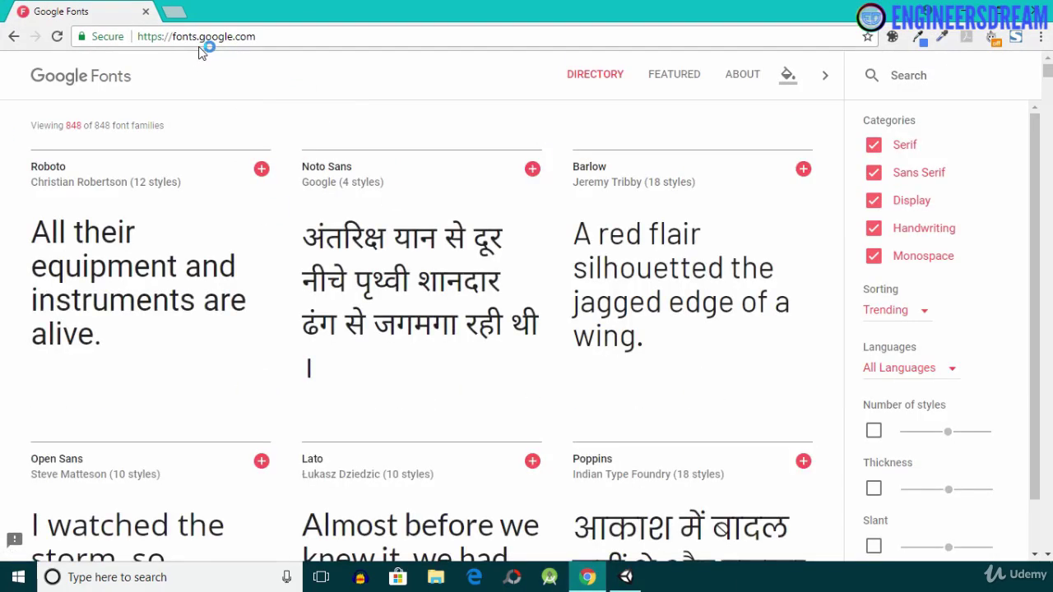
mouse_move(332, 256)
scroll(331, 255, "down", 10)
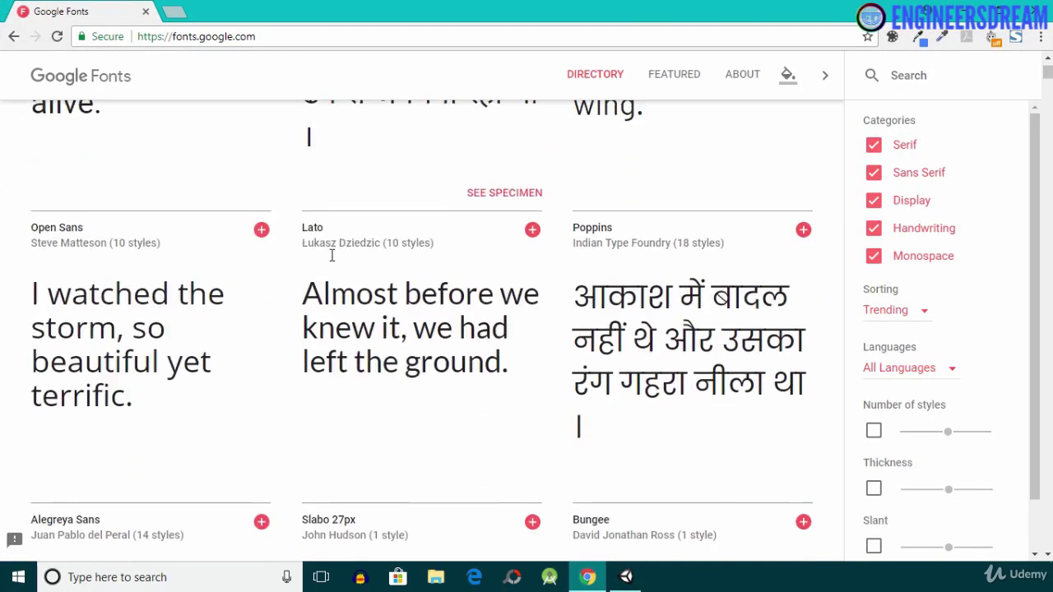
scroll(332, 256, "down", 10)
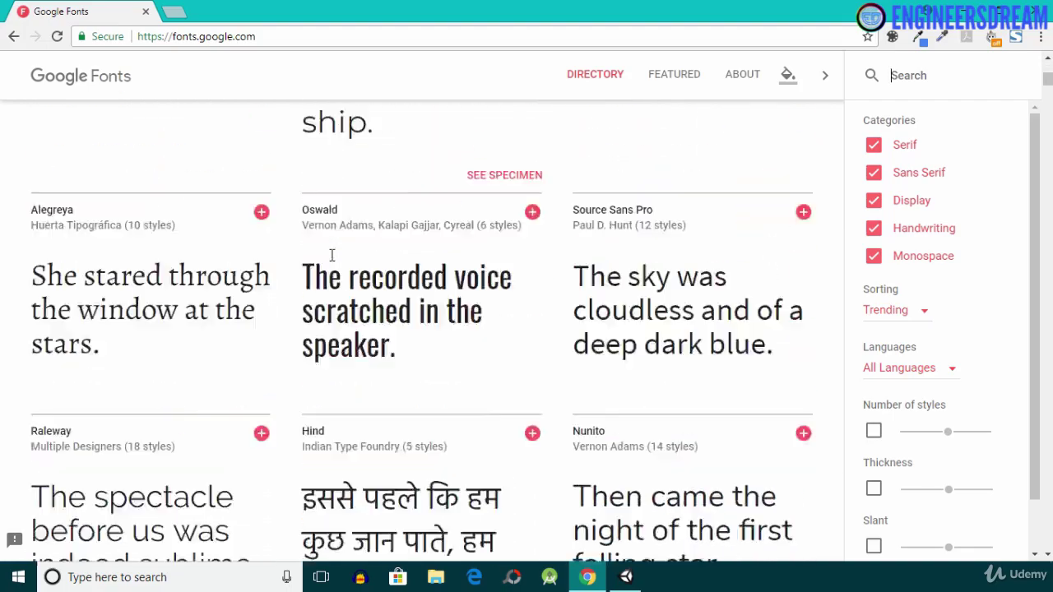
scroll(332, 259, "up", 15)
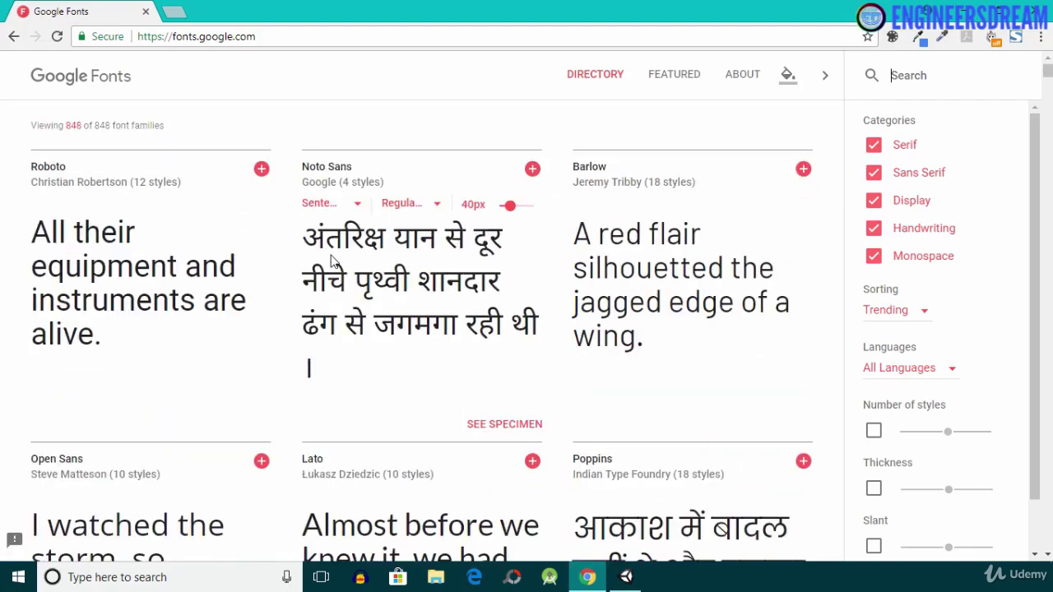
Step: Toggle the Serif, Sans Serif and Display filters, clear all filters, and search CINZEL
left_click(905, 146)
left_click(912, 175)
left_click(912, 201)
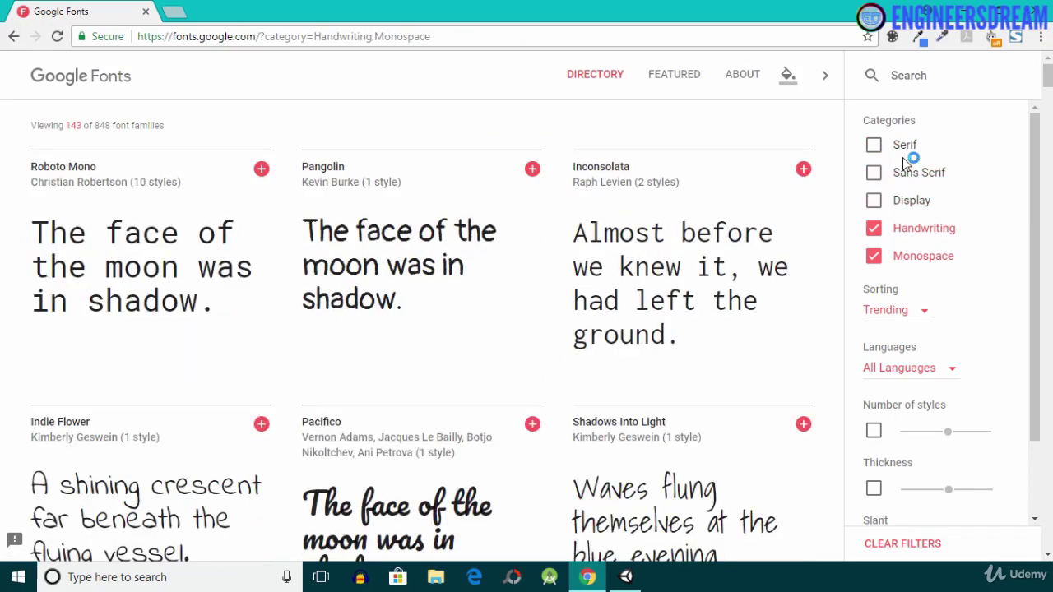
left_click(902, 200)
left_click(905, 174)
left_click(903, 147)
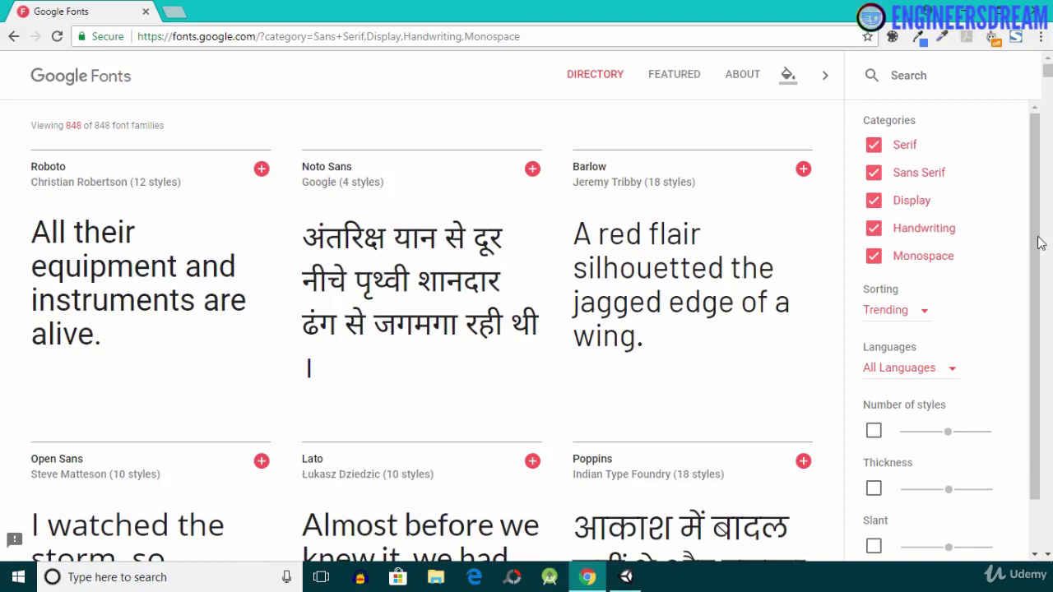
left_click_drag(1040, 242, 1028, 330)
left_click(874, 374)
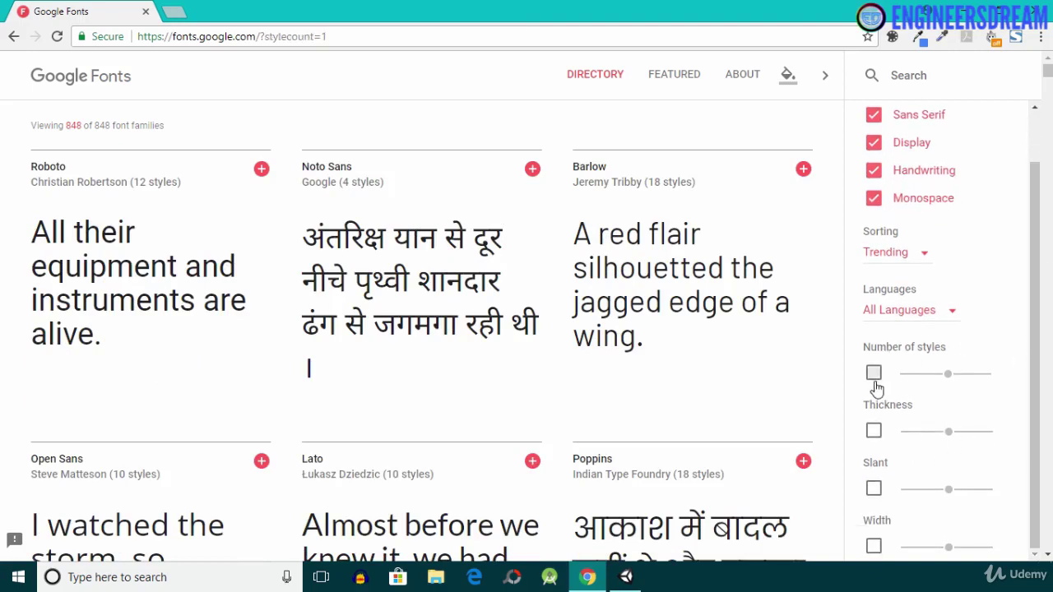
left_click(874, 430)
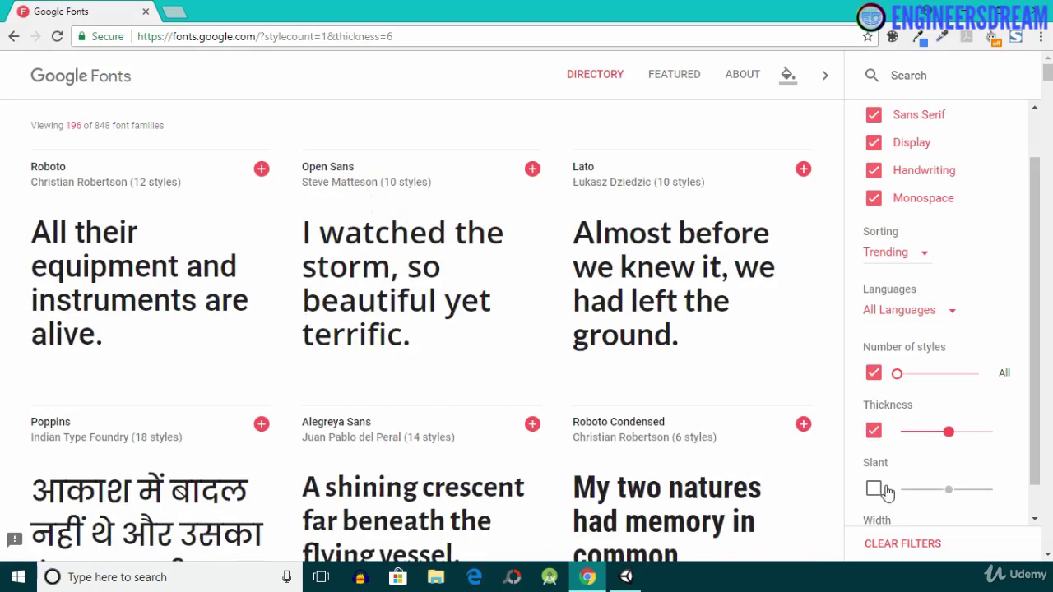
left_click(905, 543)
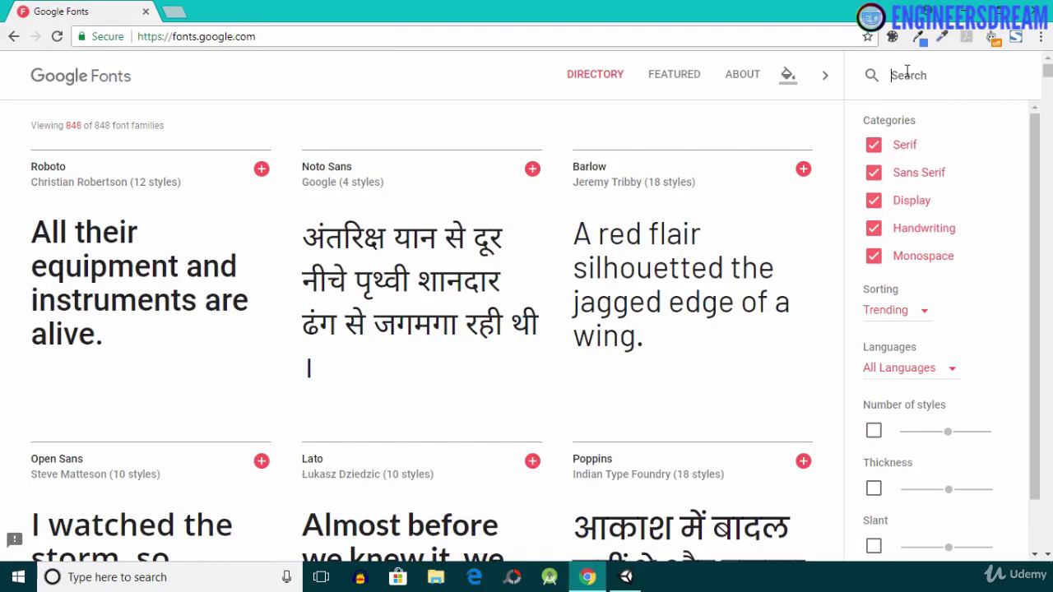
type("CINZEL")
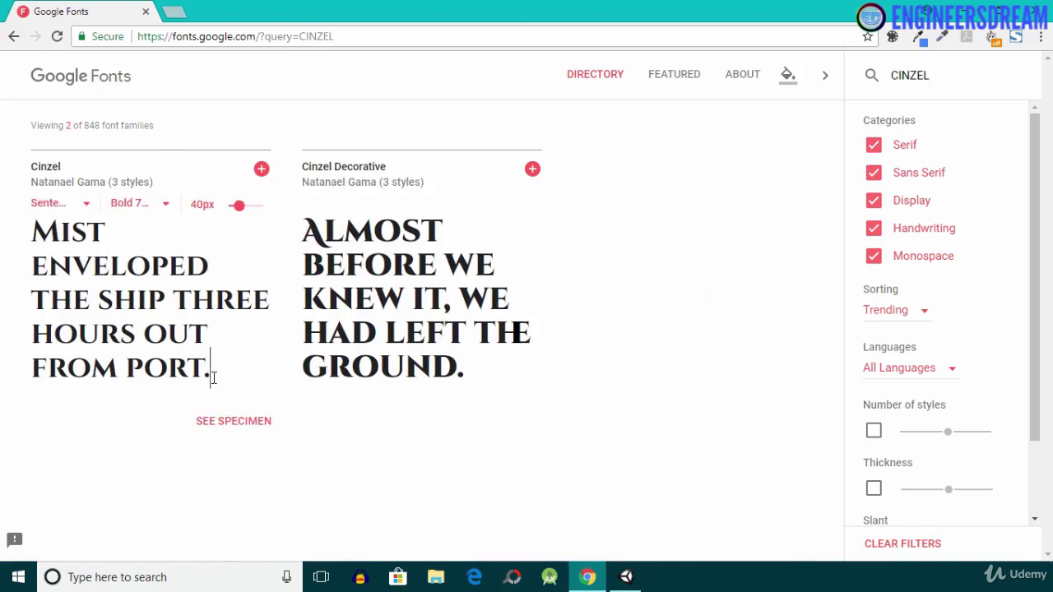
left_click_drag(211, 371, 24, 251)
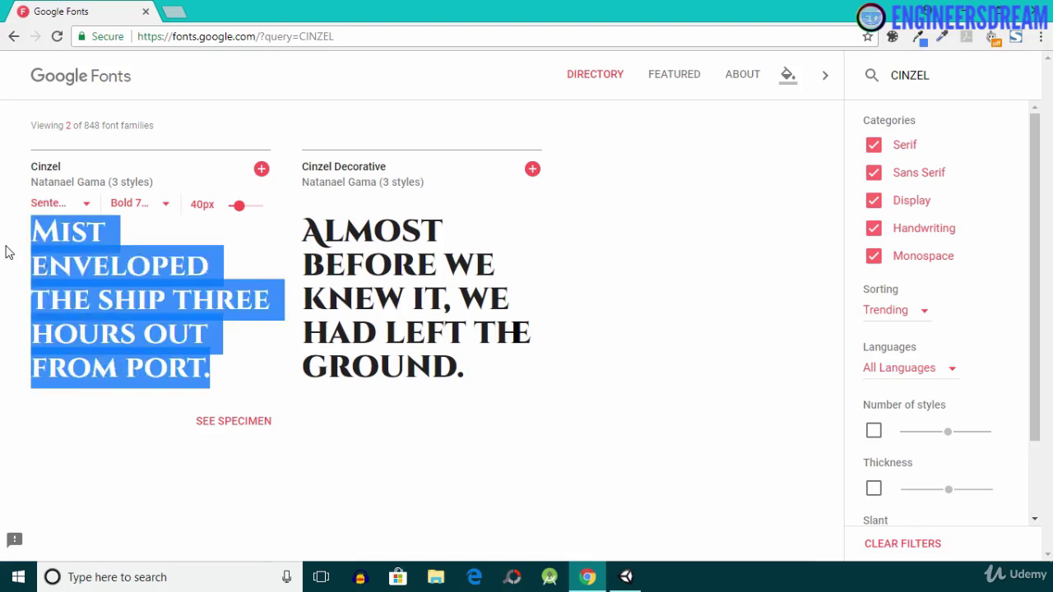
Step: Replace Cinzel's preview sentence with 'HAPPY BIRTHDAY'
key("BackSpace")
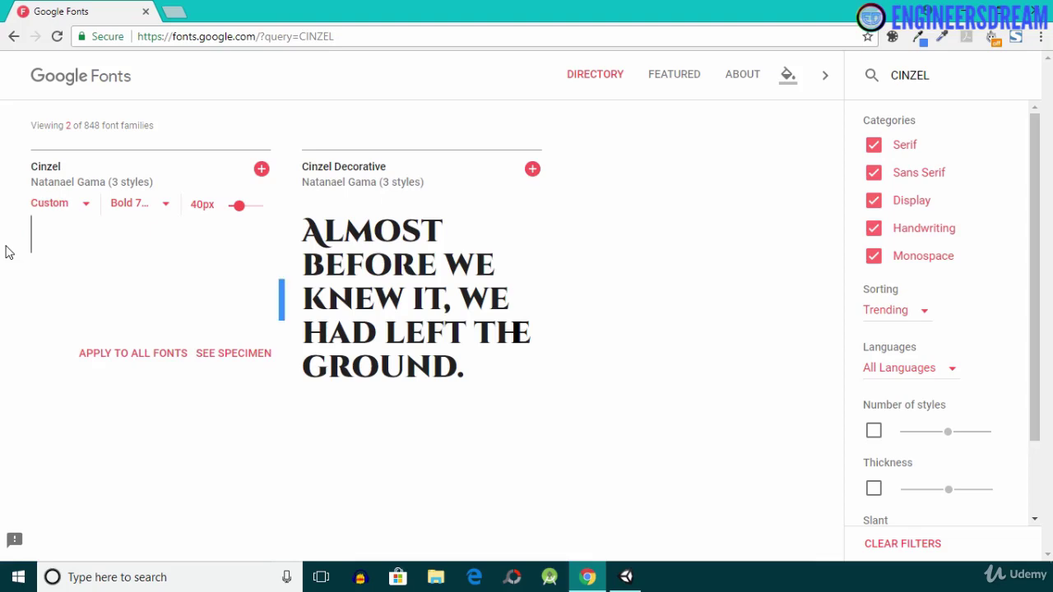
type("HAPPY BIRTHDAY")
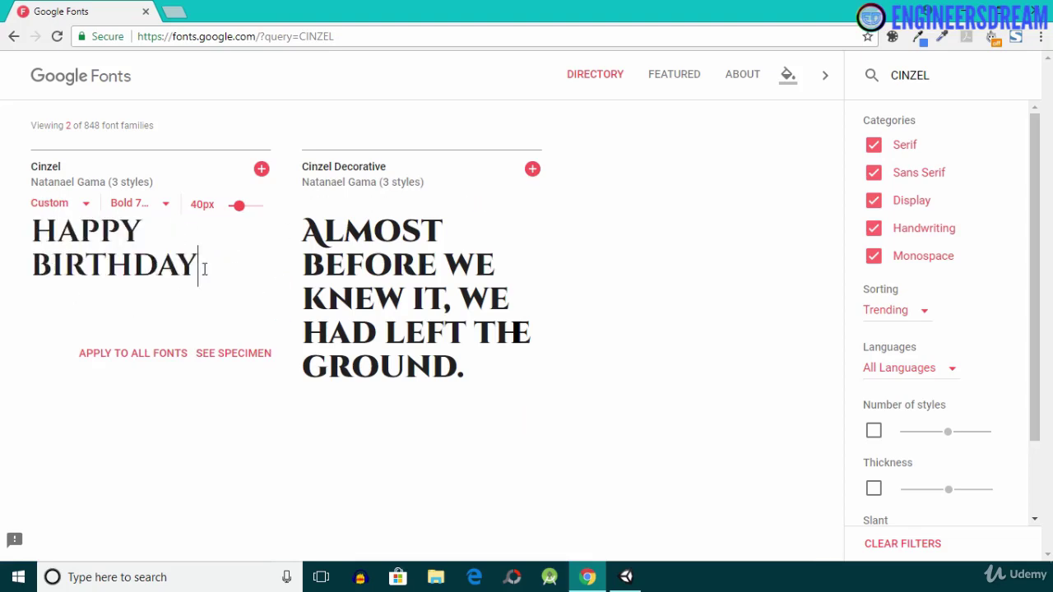
key("ctrl+a")
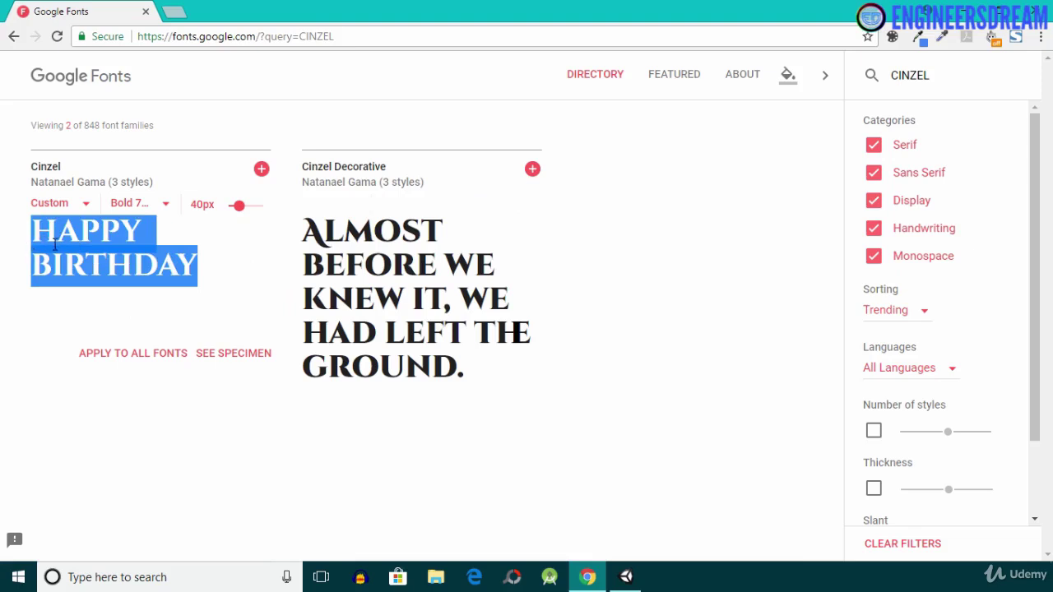
left_click(55, 244)
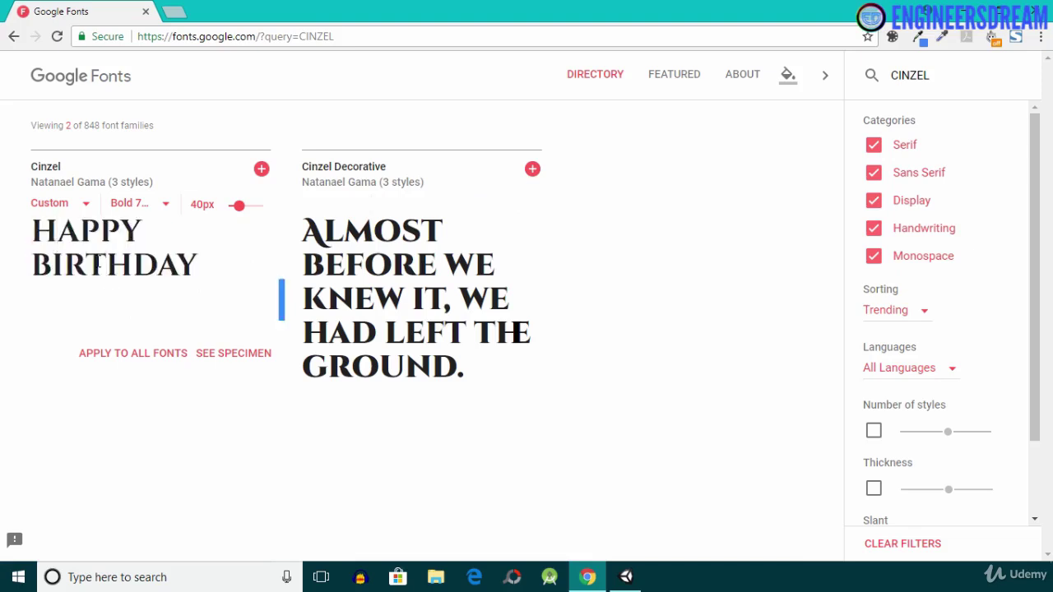
Step: Cycle Cinzel's preview through Numerals and Alphabet, ending on Paragraph text
left_click(66, 204)
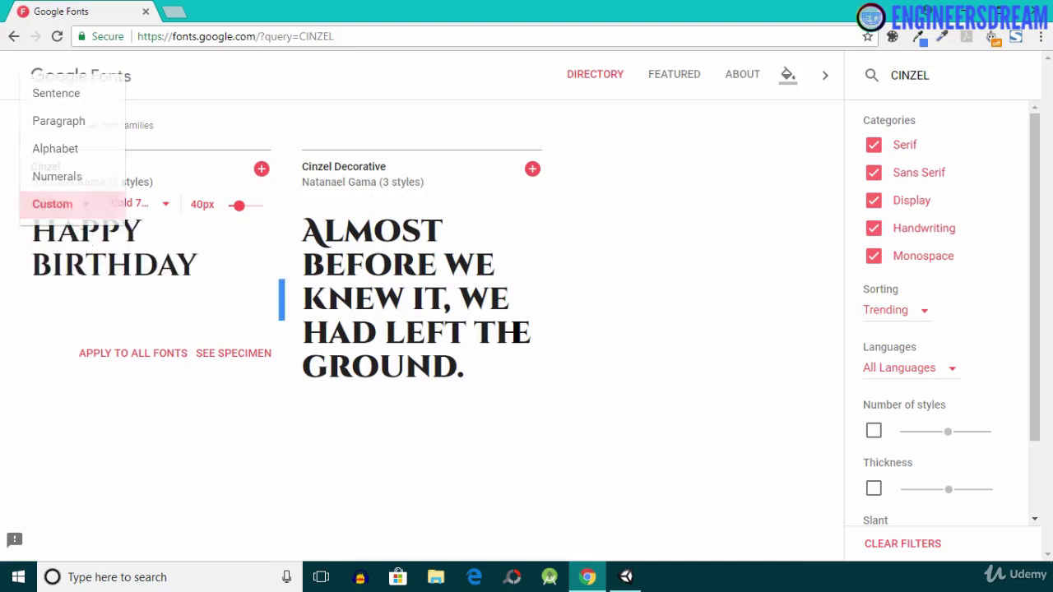
left_click(67, 208)
left_click(66, 207)
left_click(33, 178)
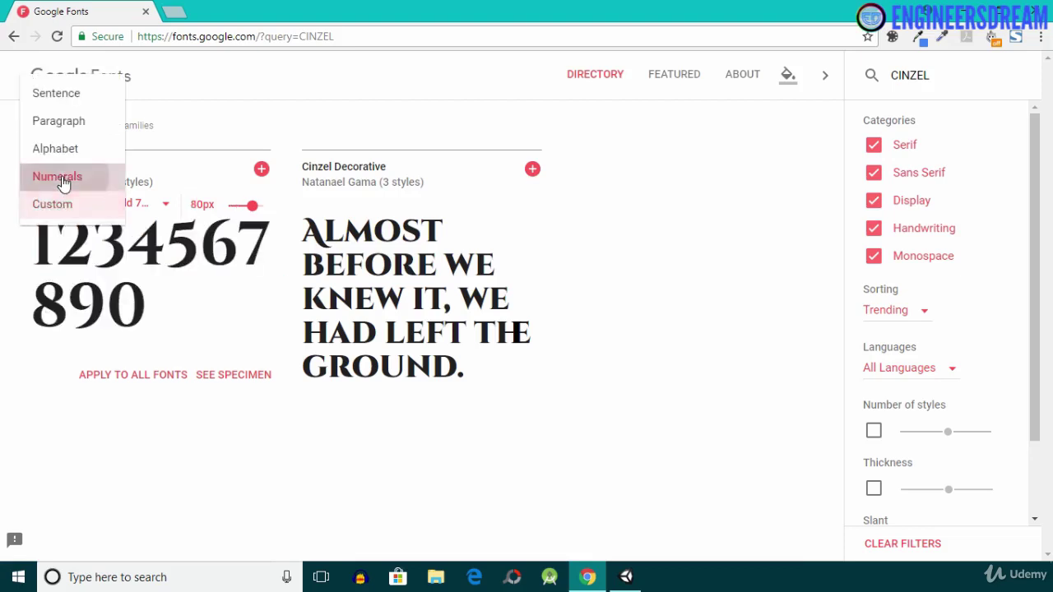
left_click(72, 206)
left_click(70, 178)
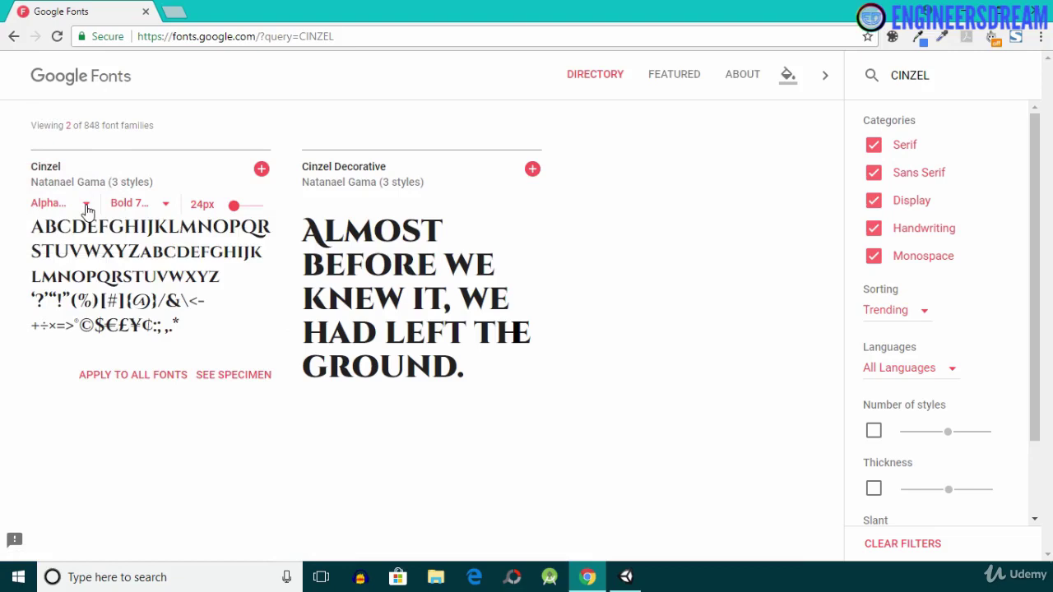
left_click(88, 212)
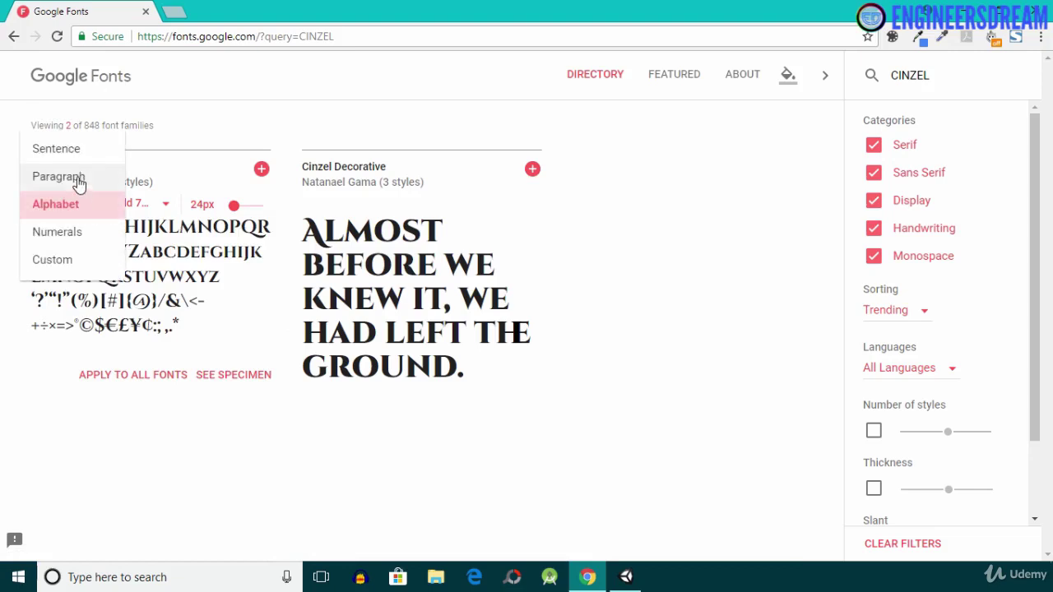
left_click(78, 177)
Step: Preview Cinzel in Regular 400, then Black 900, and shrink the sample to 13px
left_click(127, 209)
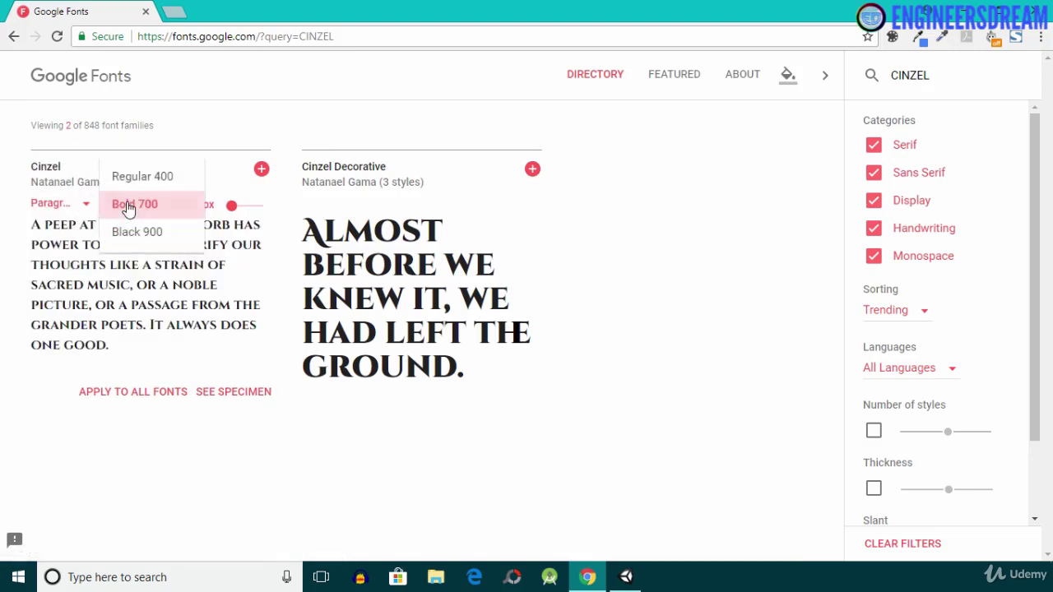
left_click(140, 177)
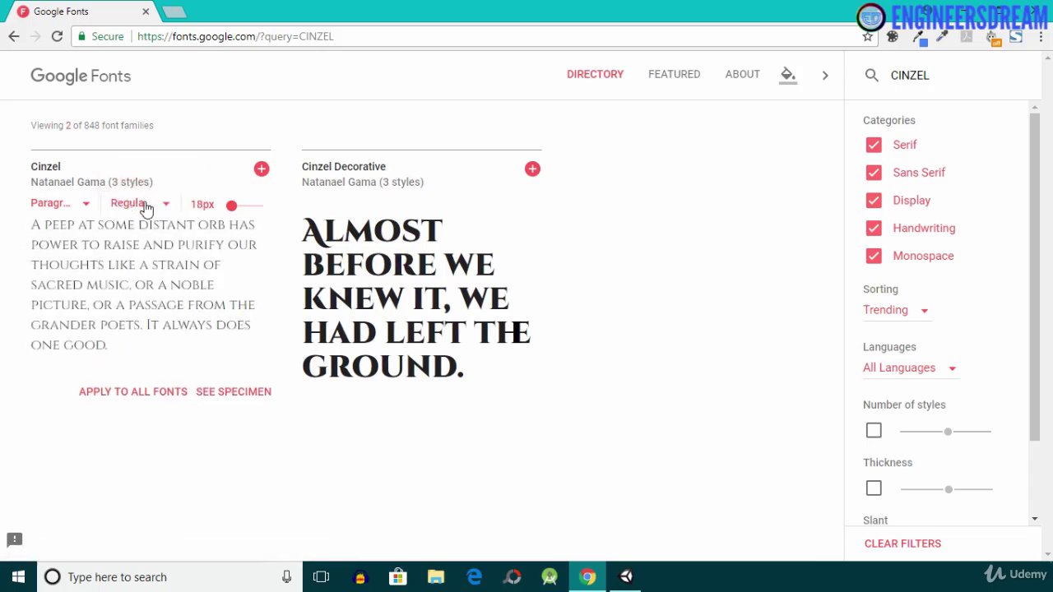
left_click(144, 206)
left_click(146, 258)
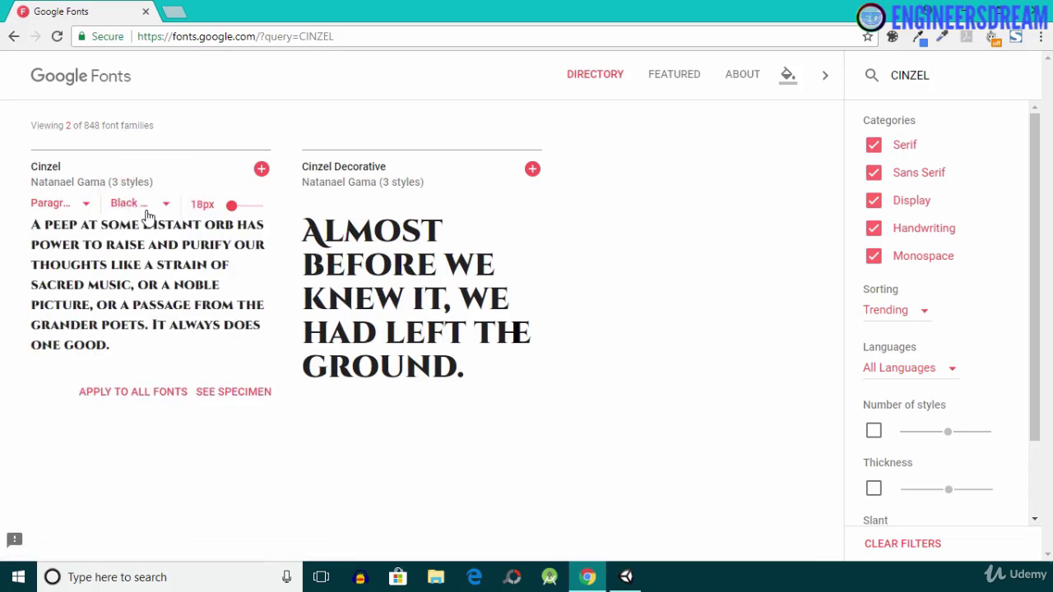
left_click_drag(231, 206, 233, 216)
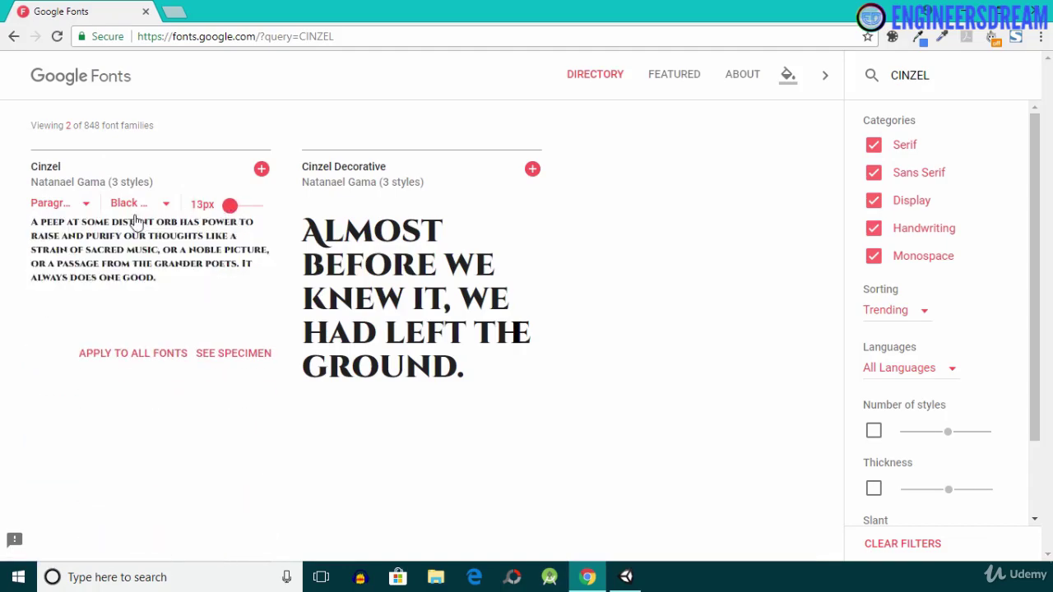
Step: Select the Cinzel family and download it as Cinzel.zip
left_click(262, 171)
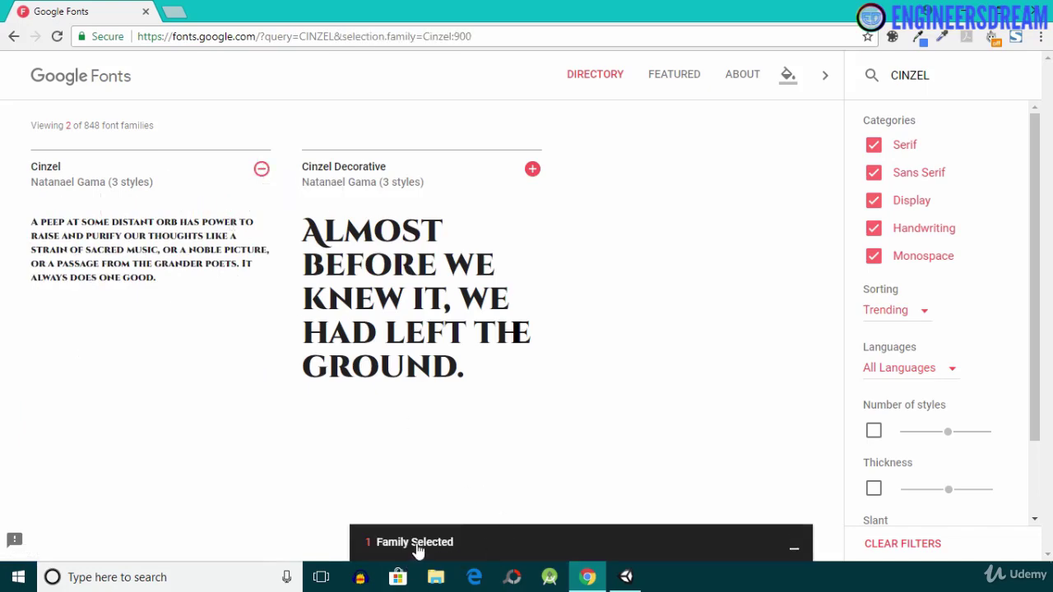
left_click(482, 552)
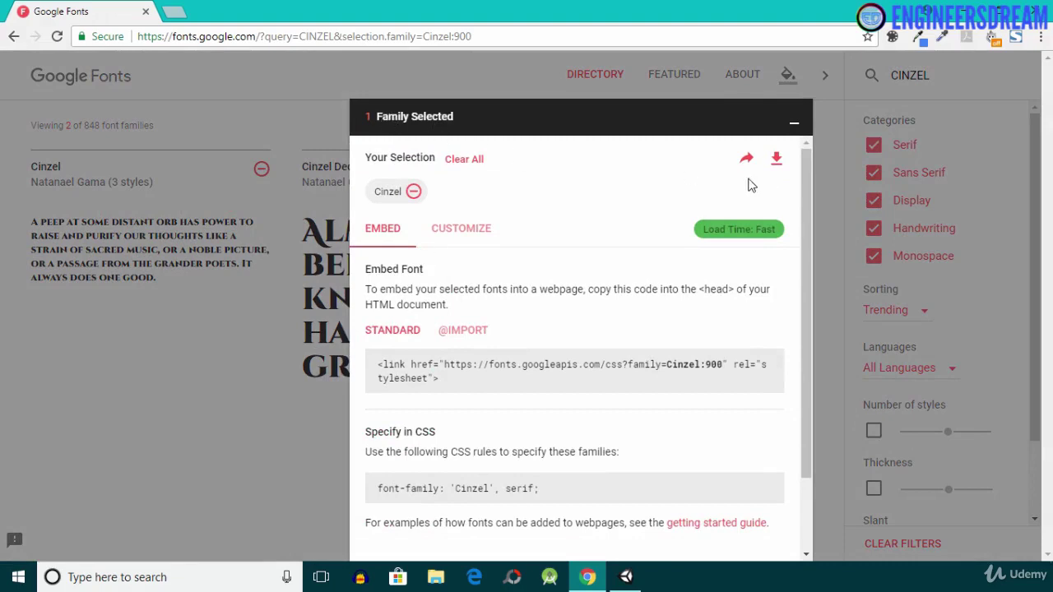
left_click(778, 160)
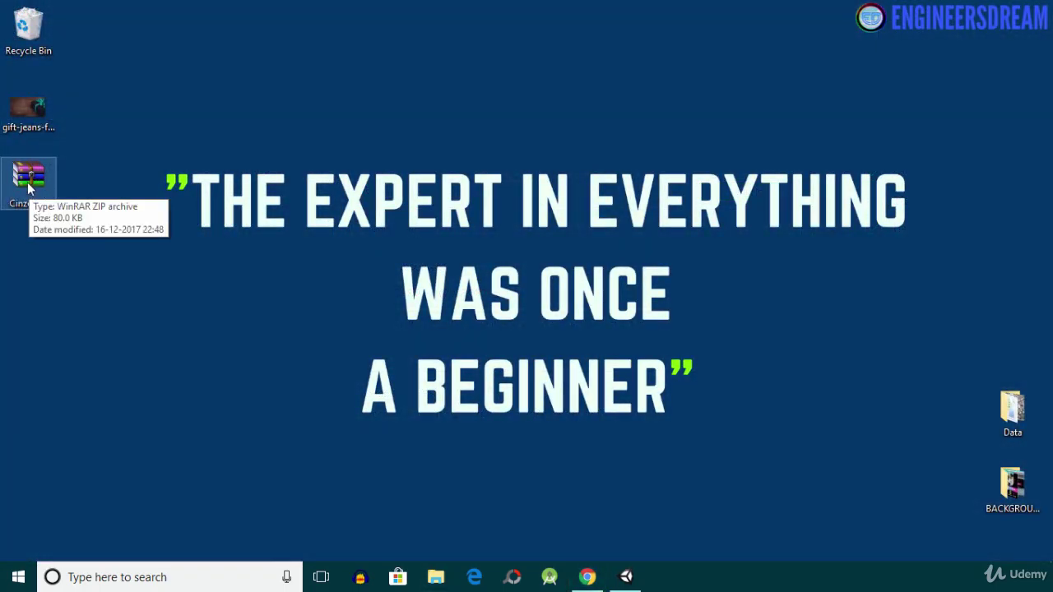
Step: Extract Cinzel.zip to a Cinzel folder and check its Black, Bold and Regular TTF files
right_click(29, 177)
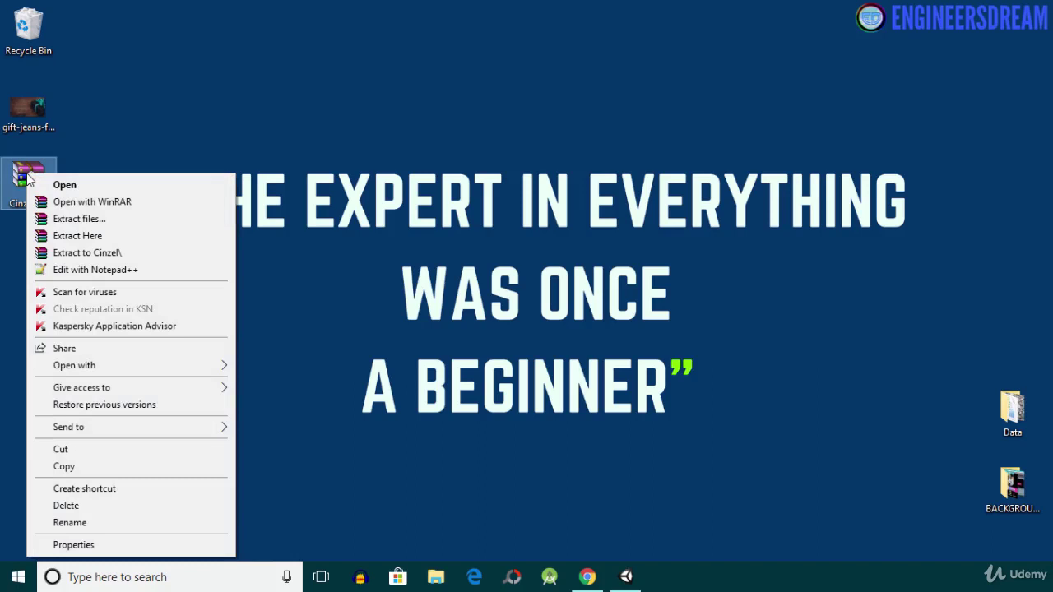
left_click(73, 255)
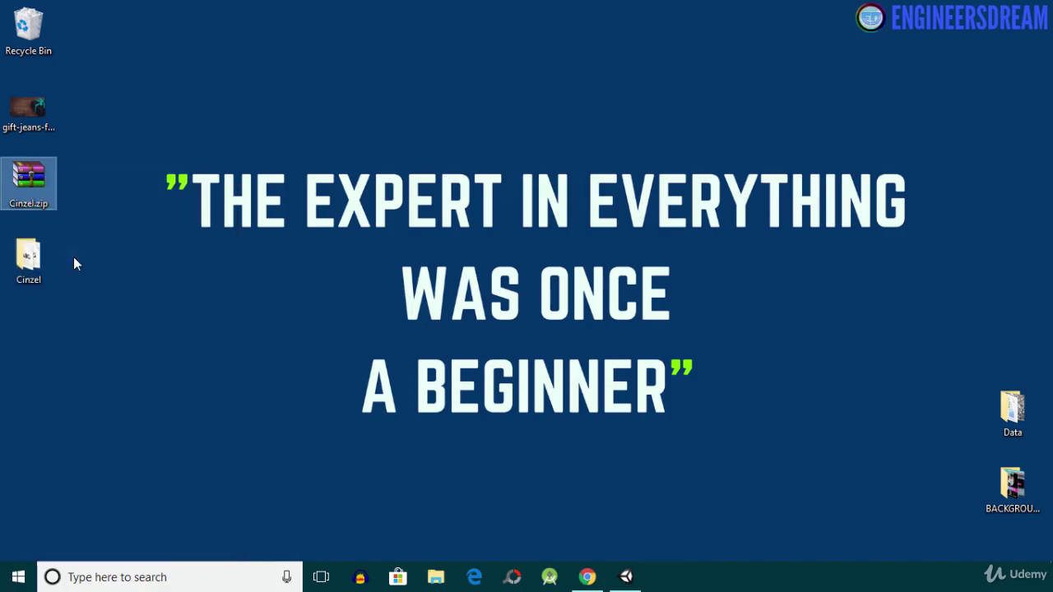
double_click(17, 270)
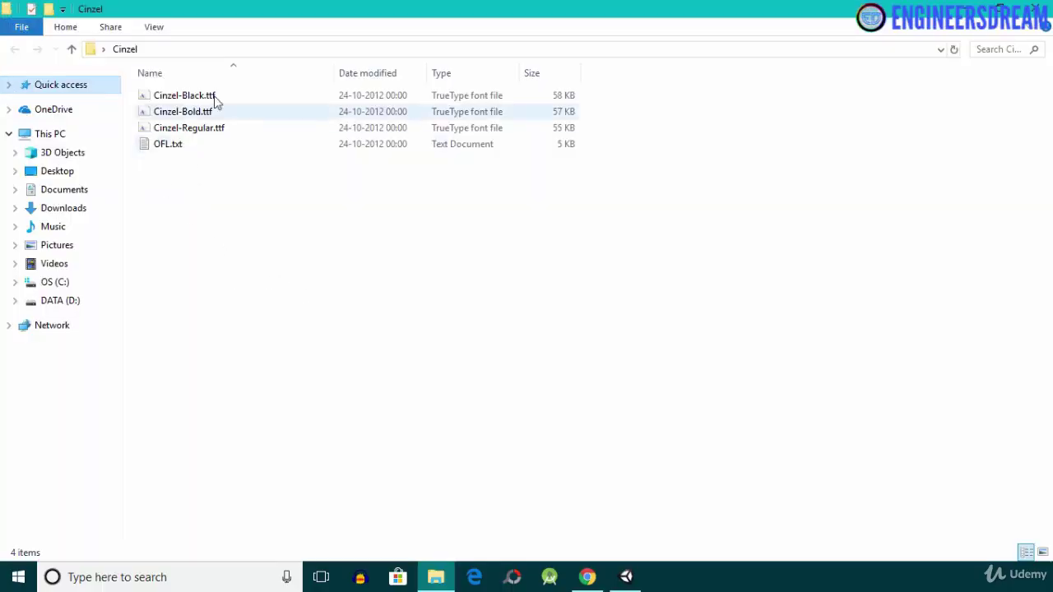
left_click(188, 95)
left_click(189, 114)
left_click(181, 130)
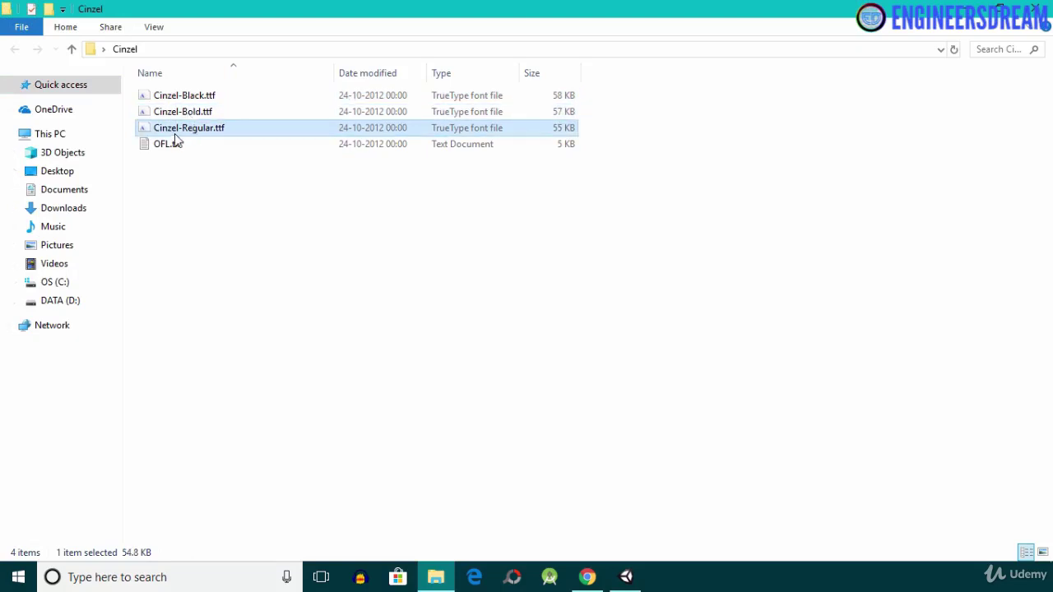
left_click(193, 115)
left_click(193, 97)
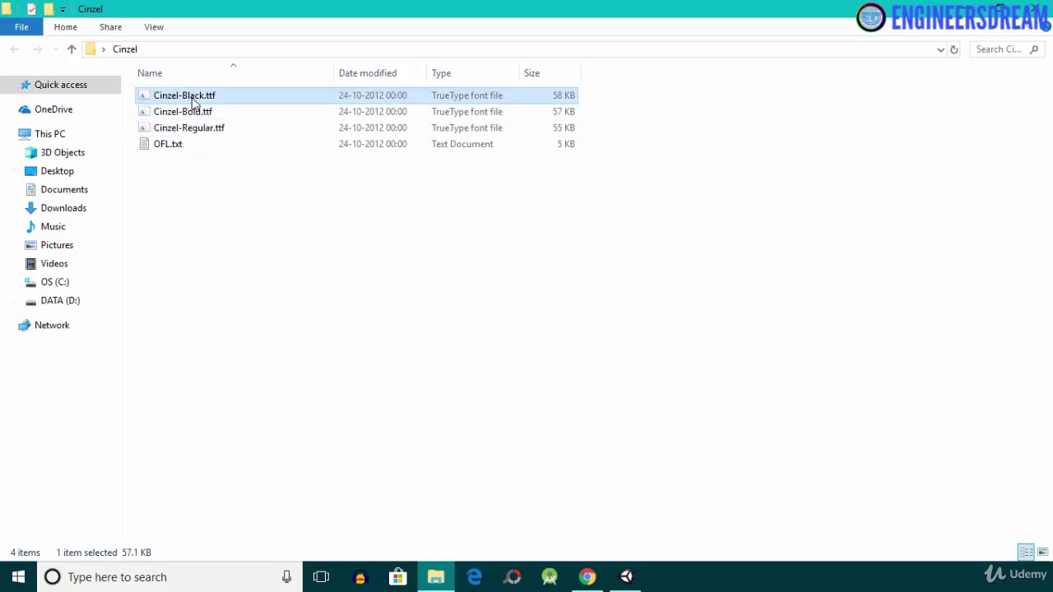
left_click(1033, 8)
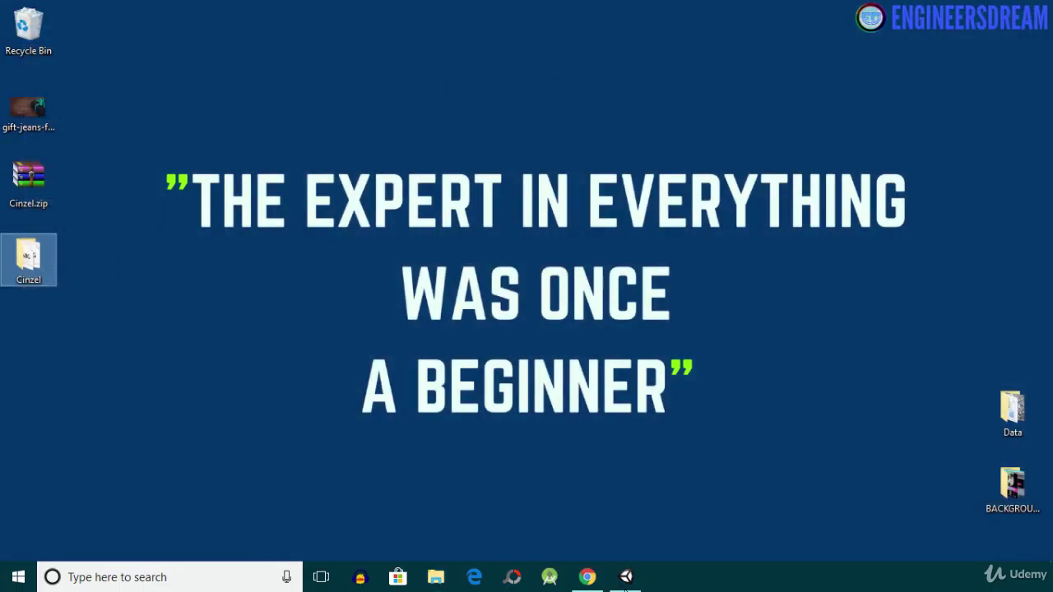
Step: Create a folder named Fonts inside DataFiles in the Project panel
left_click(627, 576)
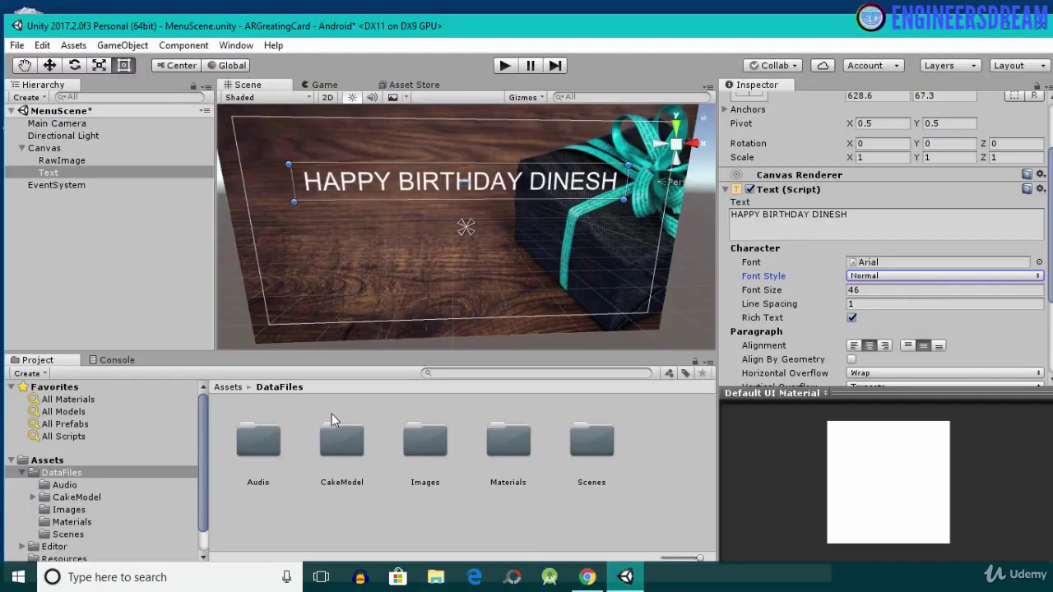
right_click(646, 507)
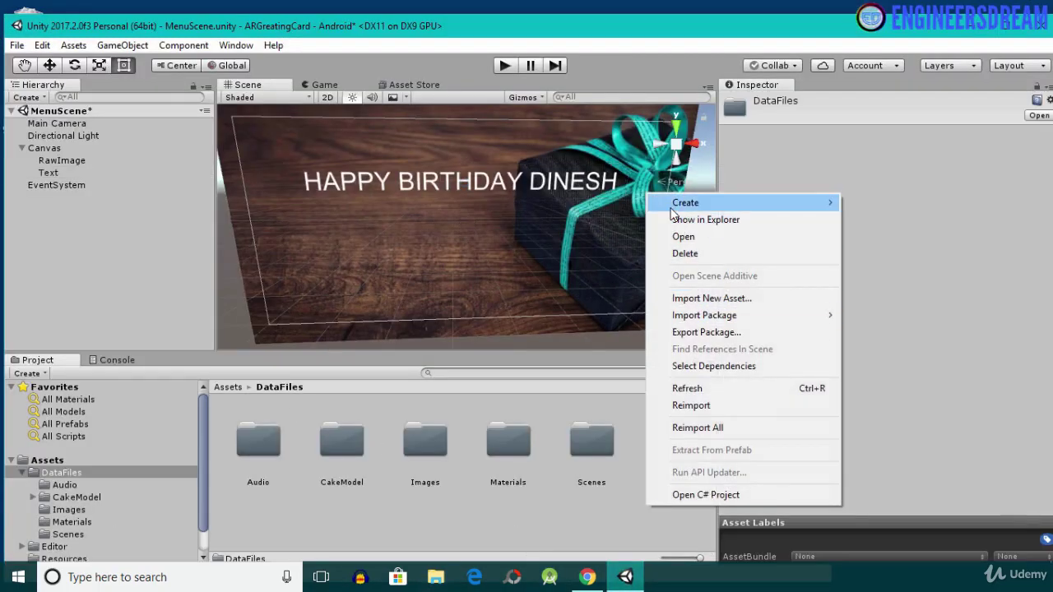
mouse_move(673, 205)
left_click(867, 101)
type("F")
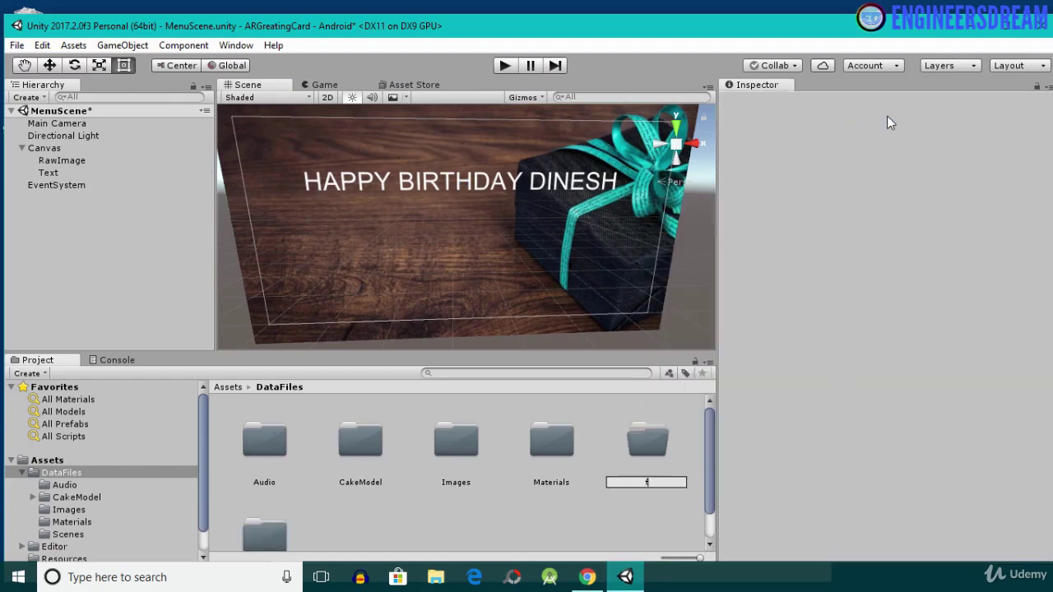
type("onts")
key("Return")
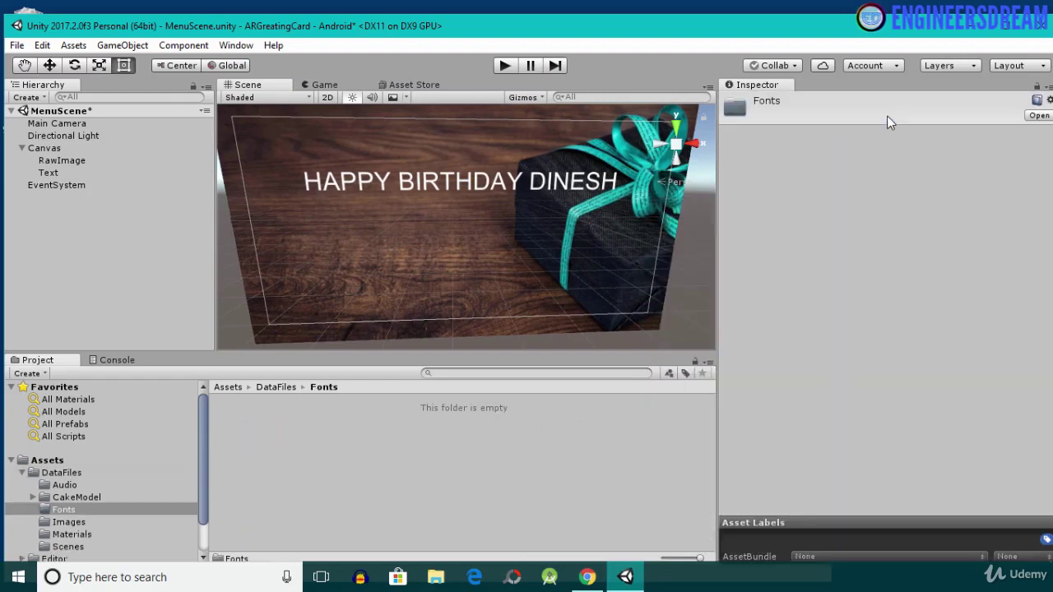
Step: Import the desktop Cinzel folder into Fonts and open it
left_click_drag(422, 8, 551, 21)
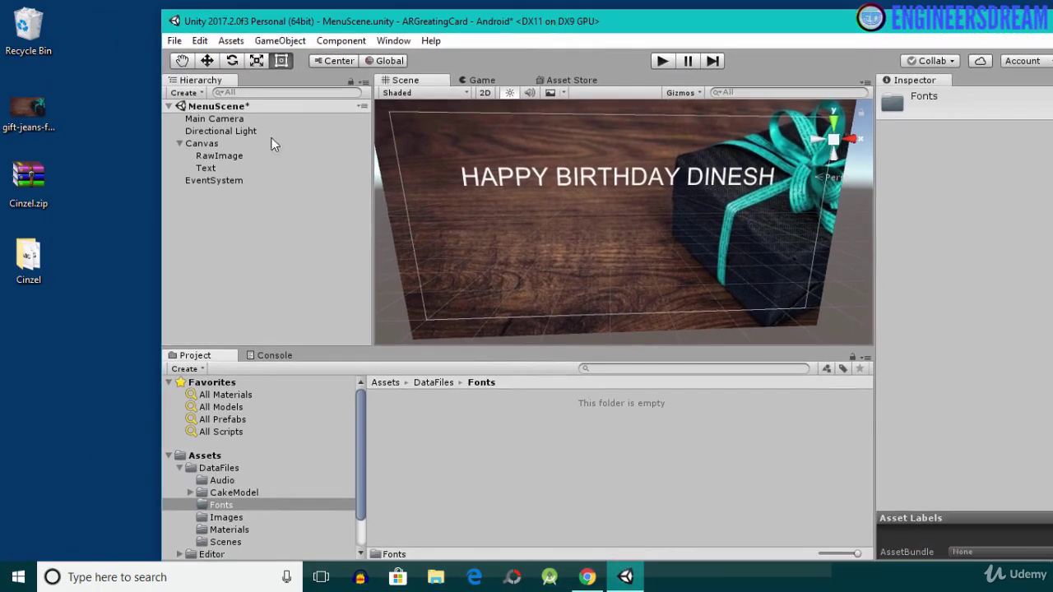
left_click_drag(16, 263, 629, 520)
double_click(799, 17)
double_click(254, 422)
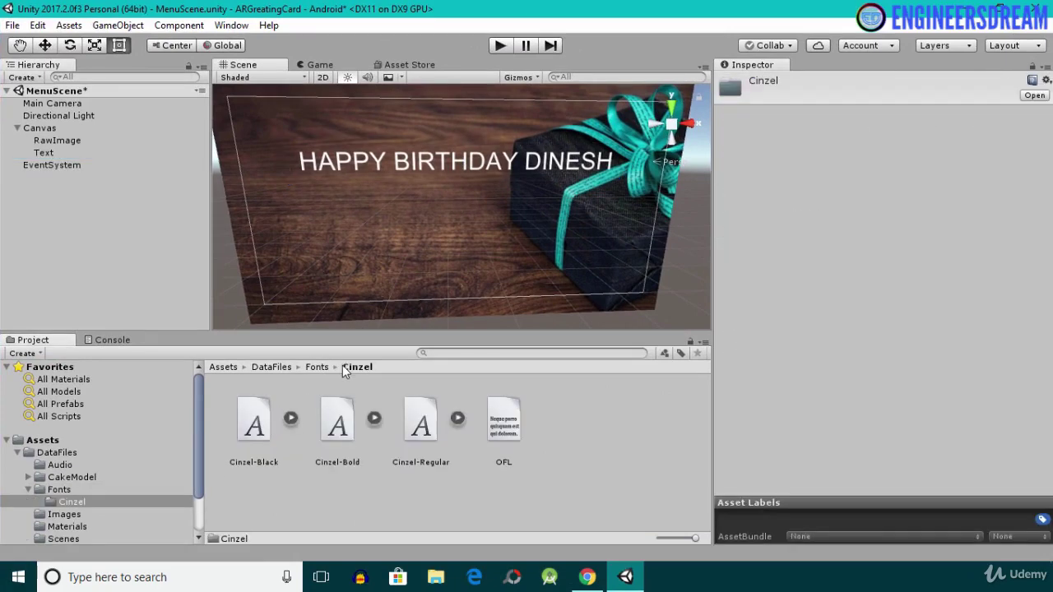
Step: Set the greeting Text's font to Cinzel-Regular
left_click(46, 155)
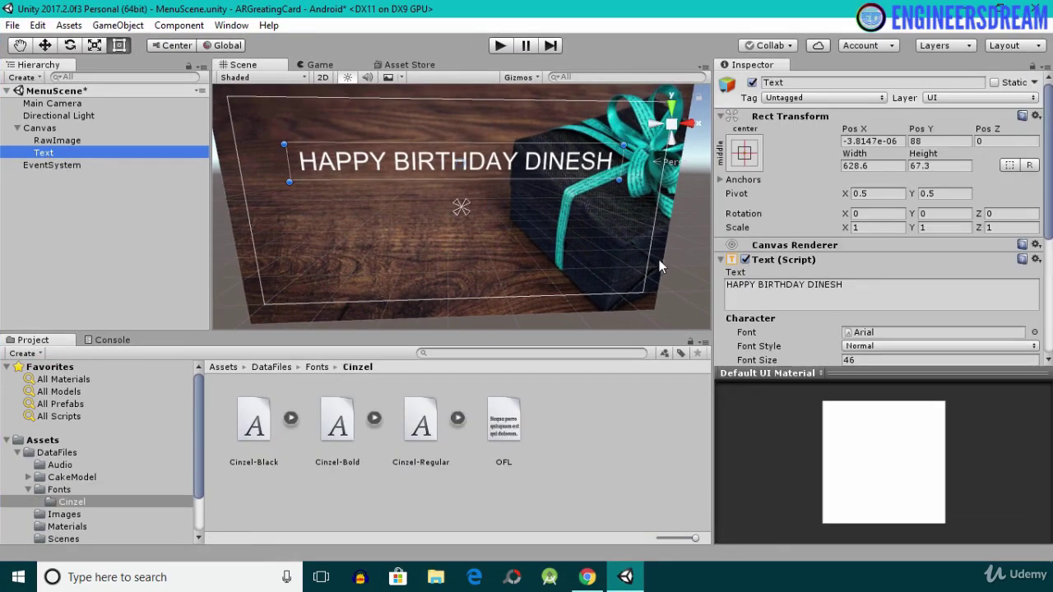
left_click_drag(1048, 184, 1042, 225)
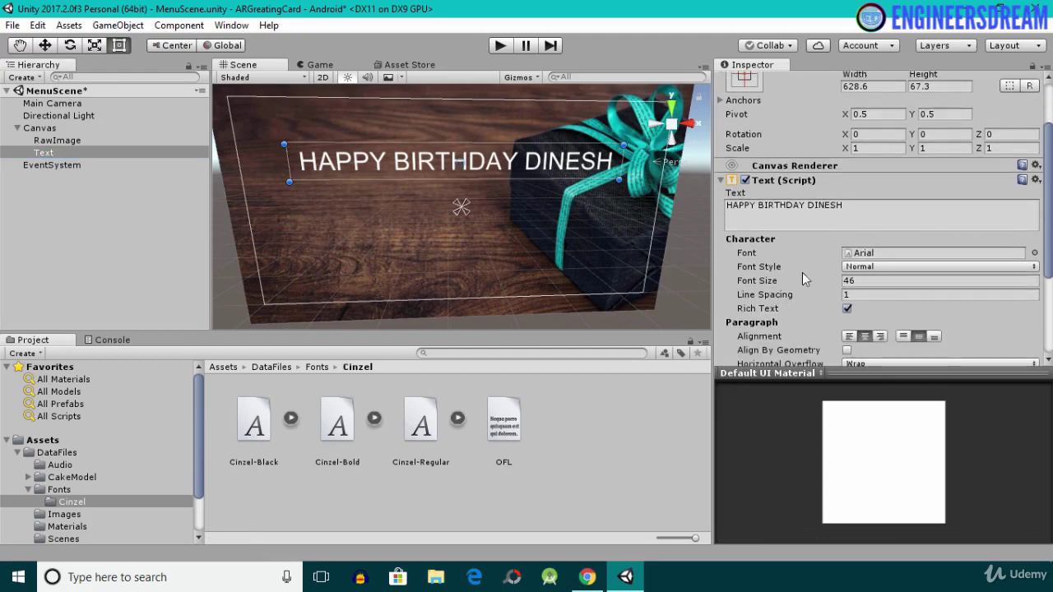
left_click_drag(421, 424, 857, 260)
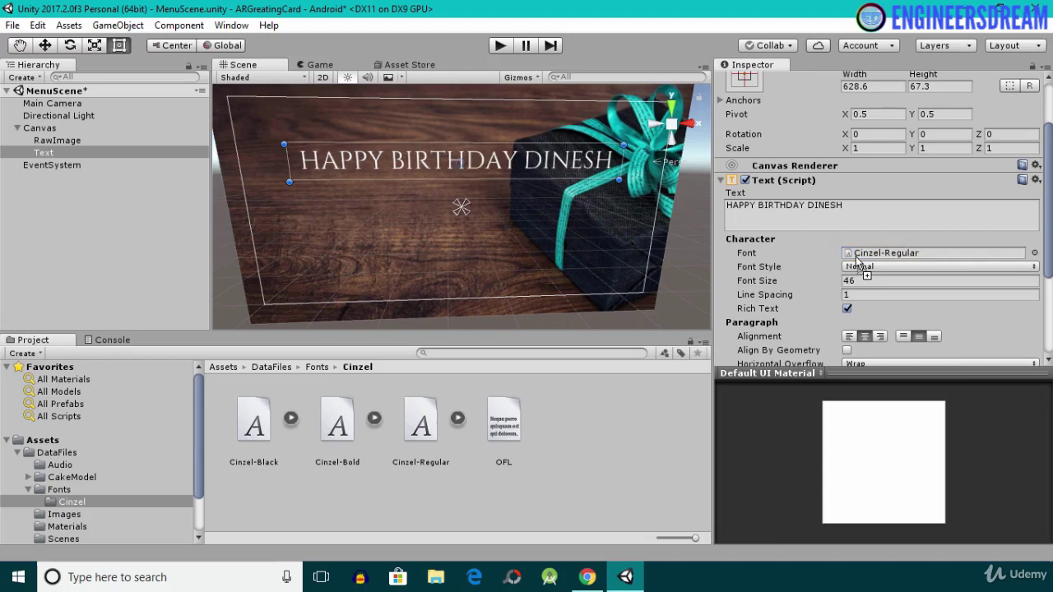
left_click_drag(505, 235, 460, 170, "alt")
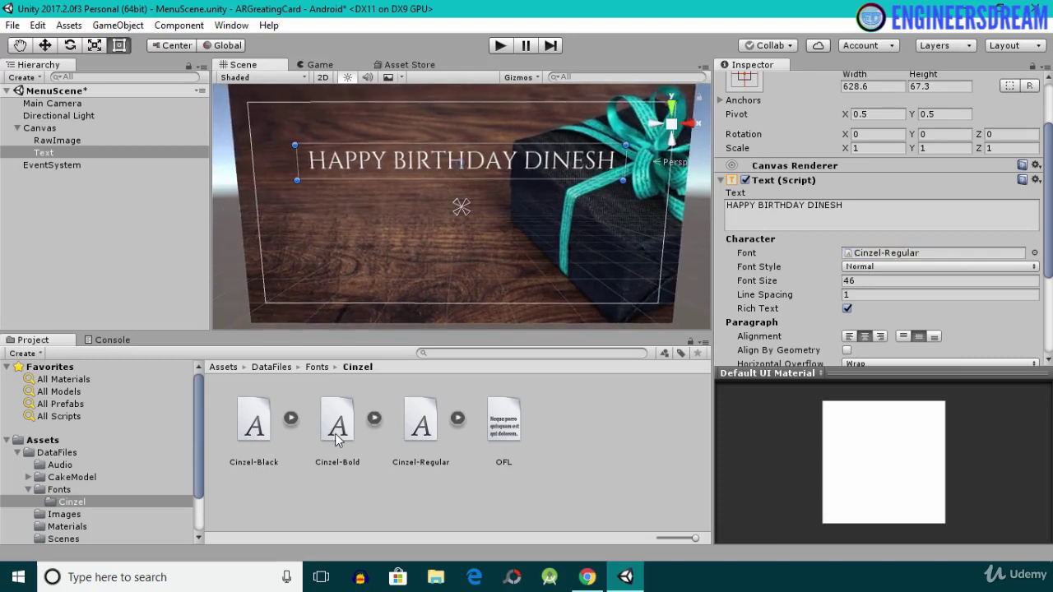
Step: Try Cinzel-Bold, widen the text box to 660, then switch back to Cinzel-Regular
left_click_drag(336, 440, 866, 258)
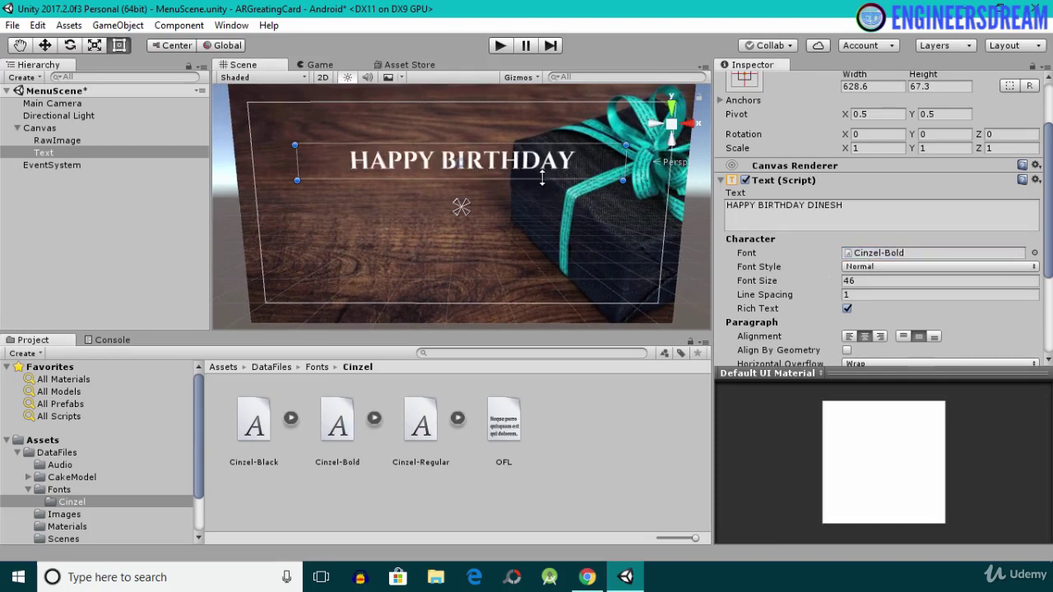
left_click_drag(624, 173, 639, 174)
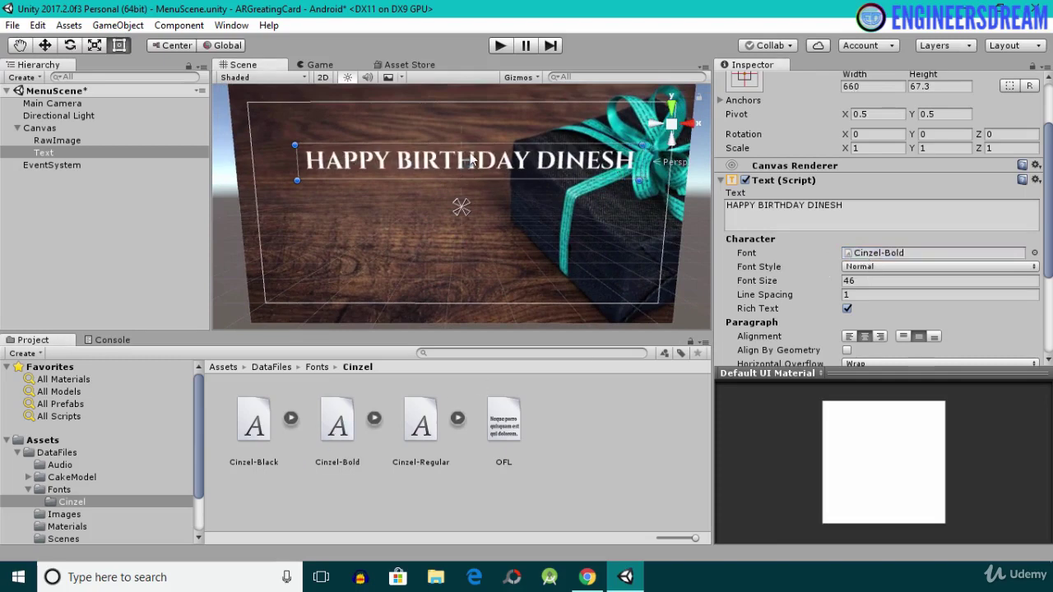
left_click(417, 440)
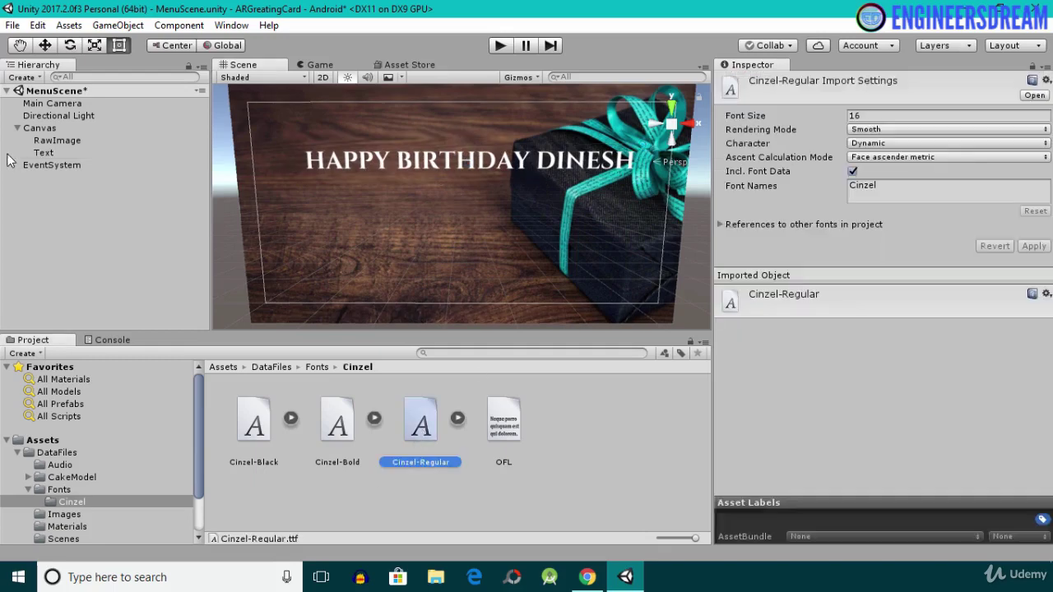
left_click(37, 154)
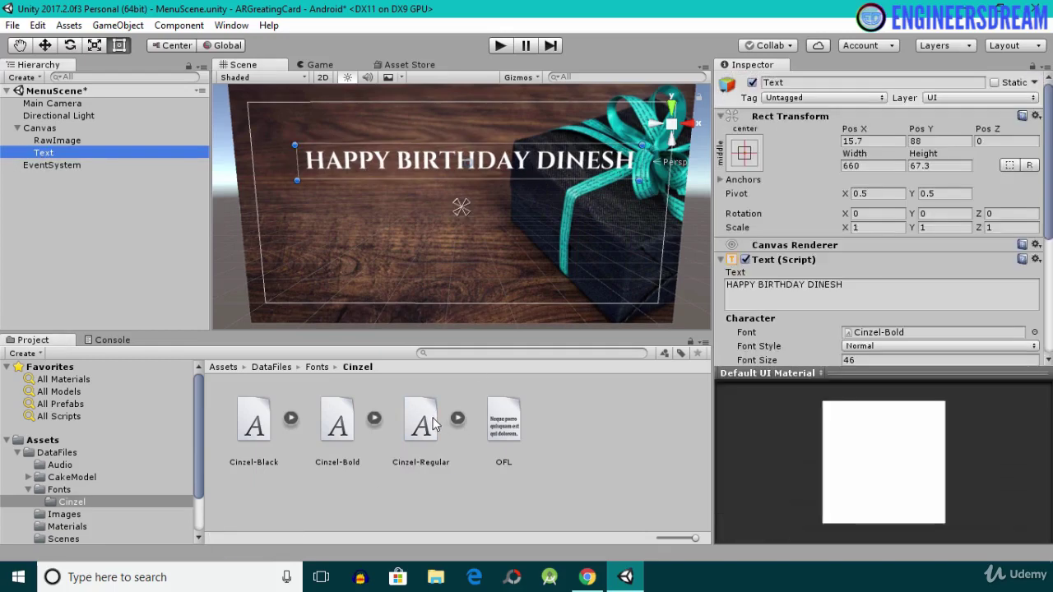
left_click_drag(434, 424, 866, 317)
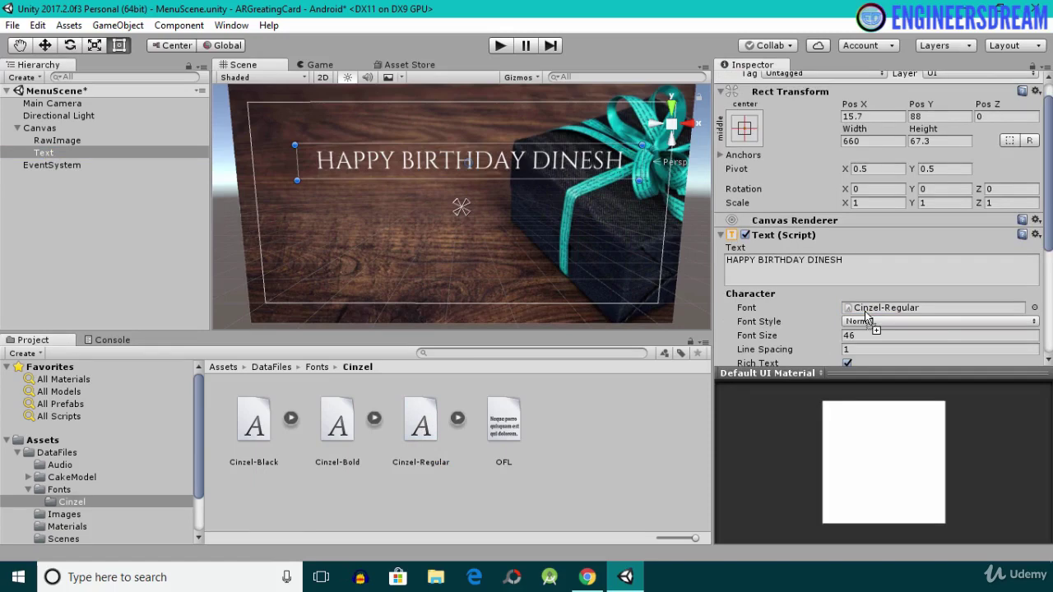